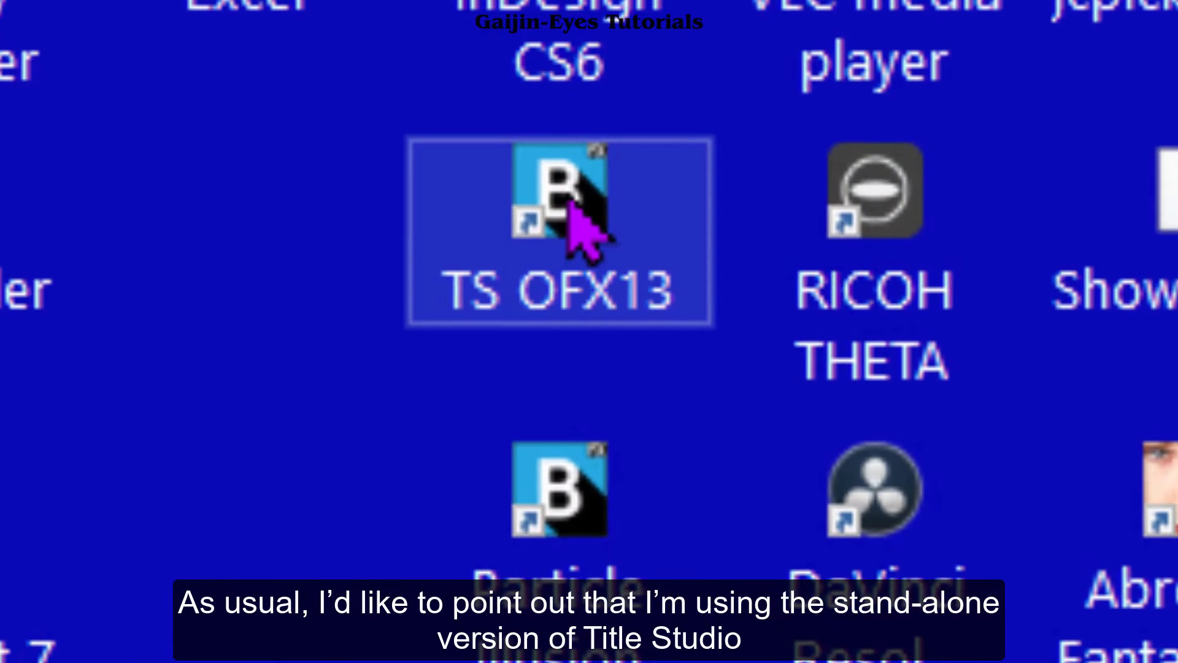
# Launch BCC Title Studio with a 1920 x 1080 HDTV 29.97 project and add a sphere to the timeline.
pyautogui.doubleClick(568, 201)
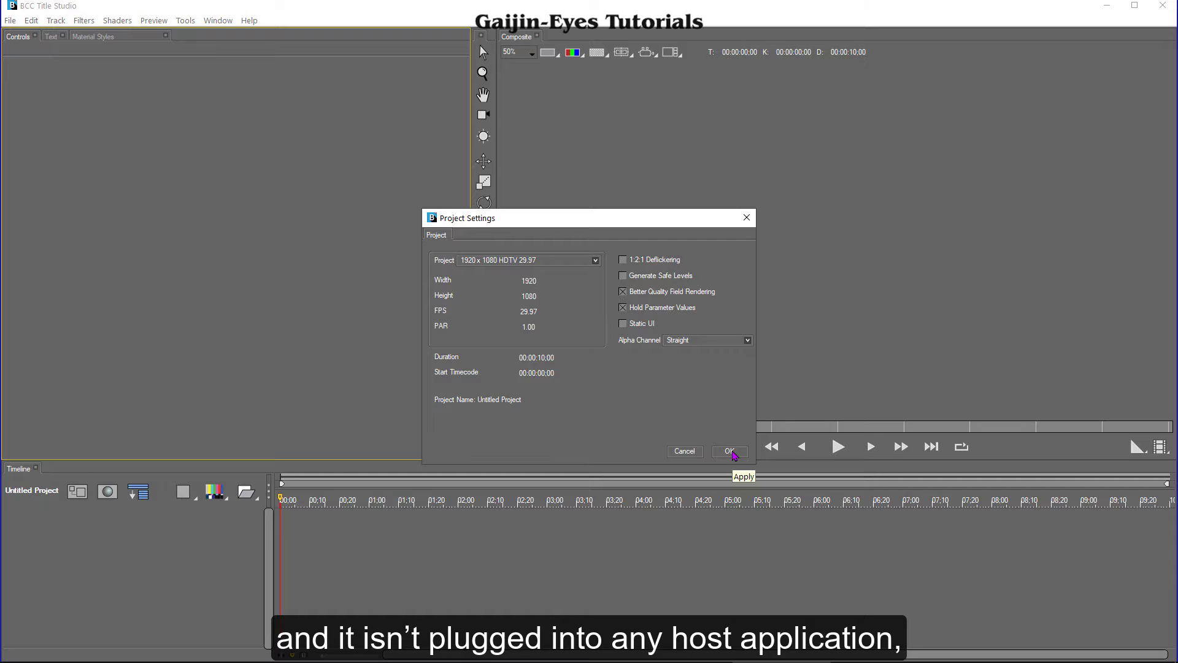
pyautogui.click(730, 451)
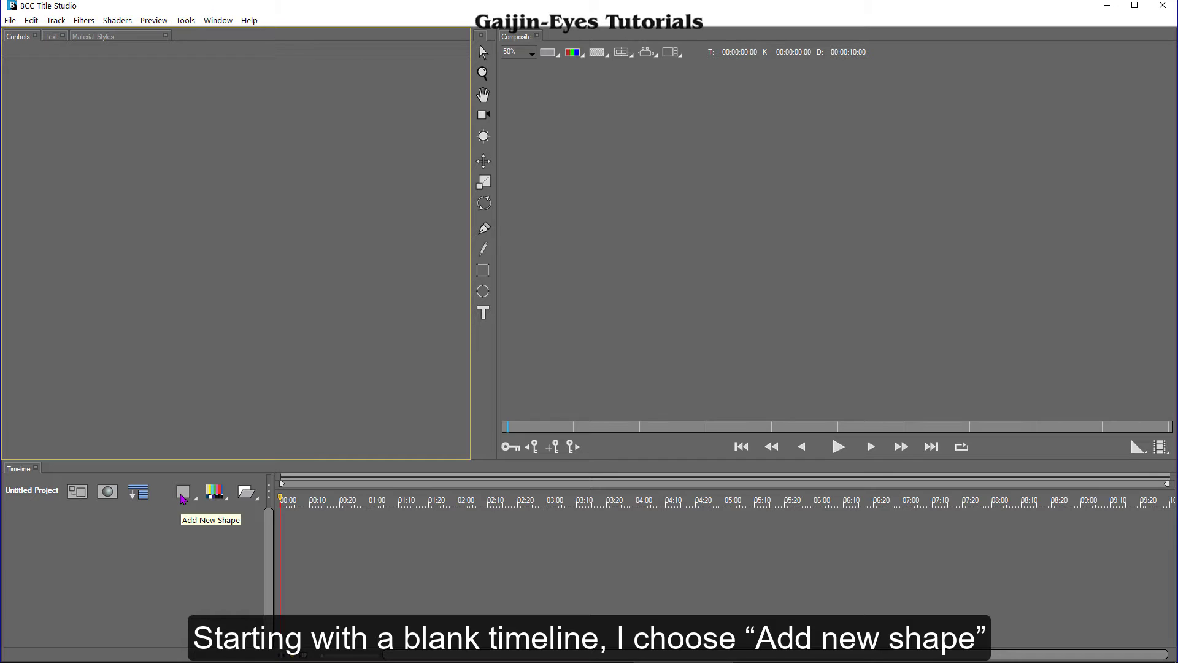
pyautogui.click(183, 494)
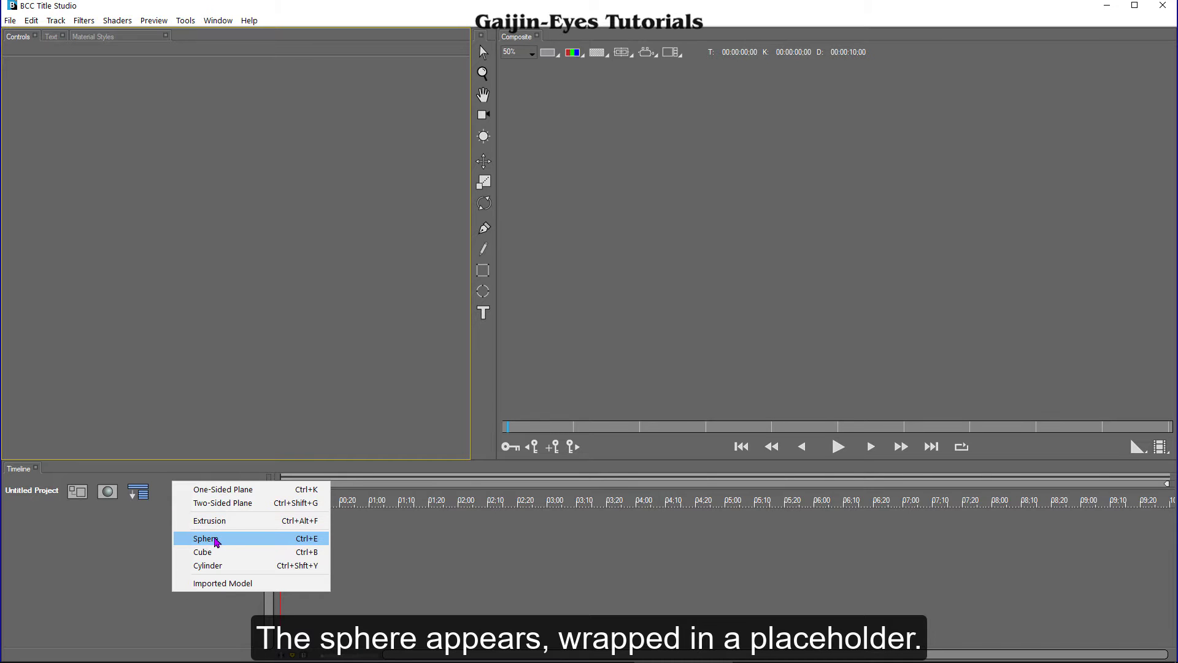
pyautogui.click(216, 540)
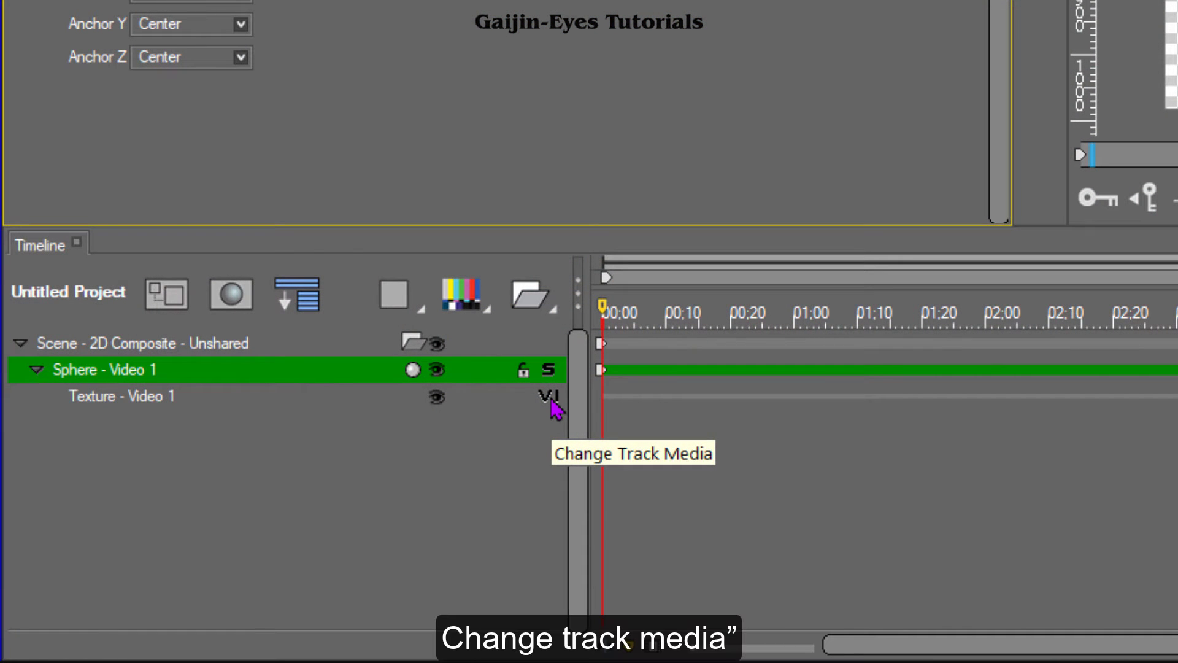
# Replace the sphere's texture media with the image file worldsmap_special size.jpg from the TSE_09 Images folder.
pyautogui.click(551, 400)
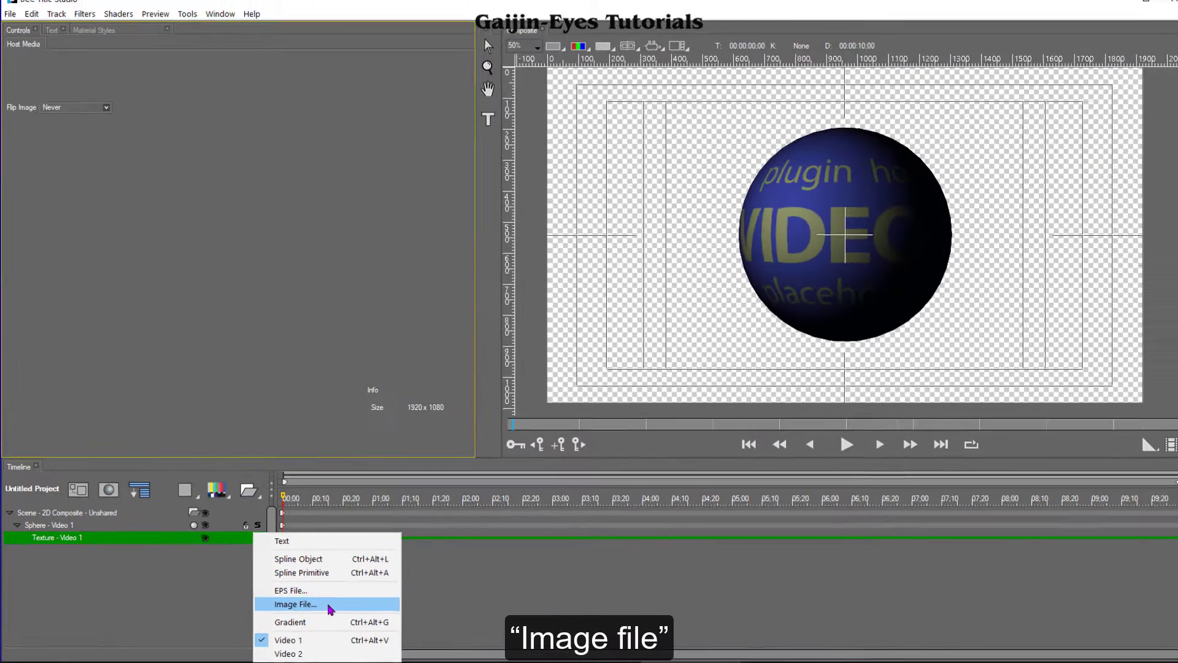
pyautogui.click(679, 540)
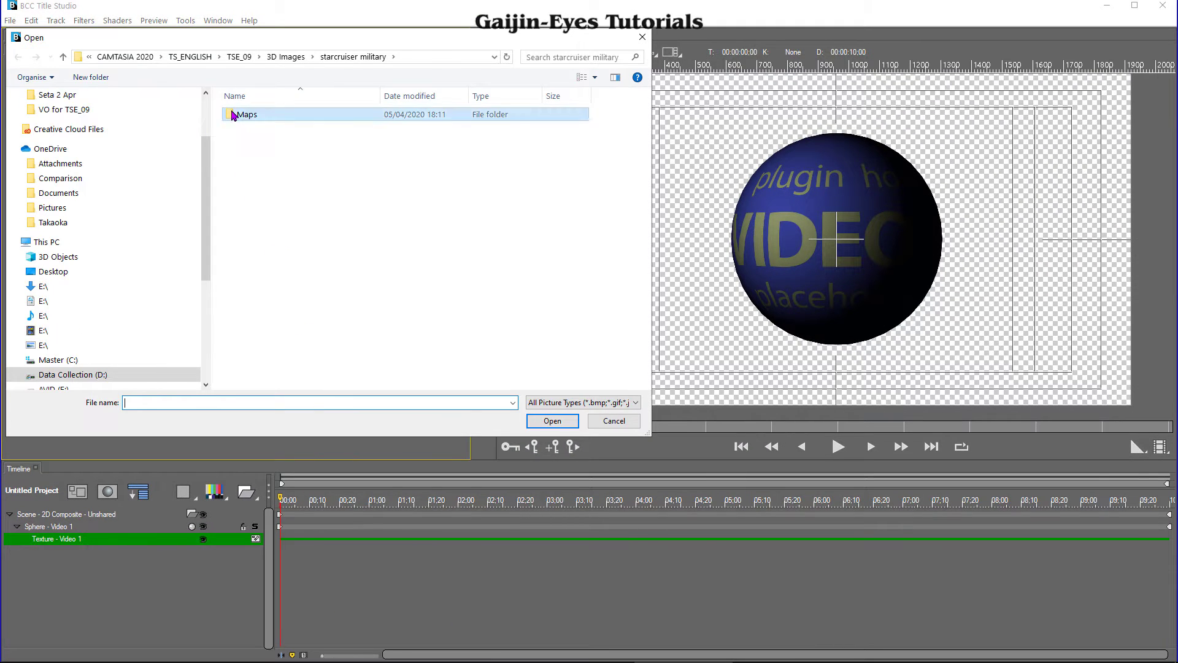
pyautogui.doubleClick(236, 115)
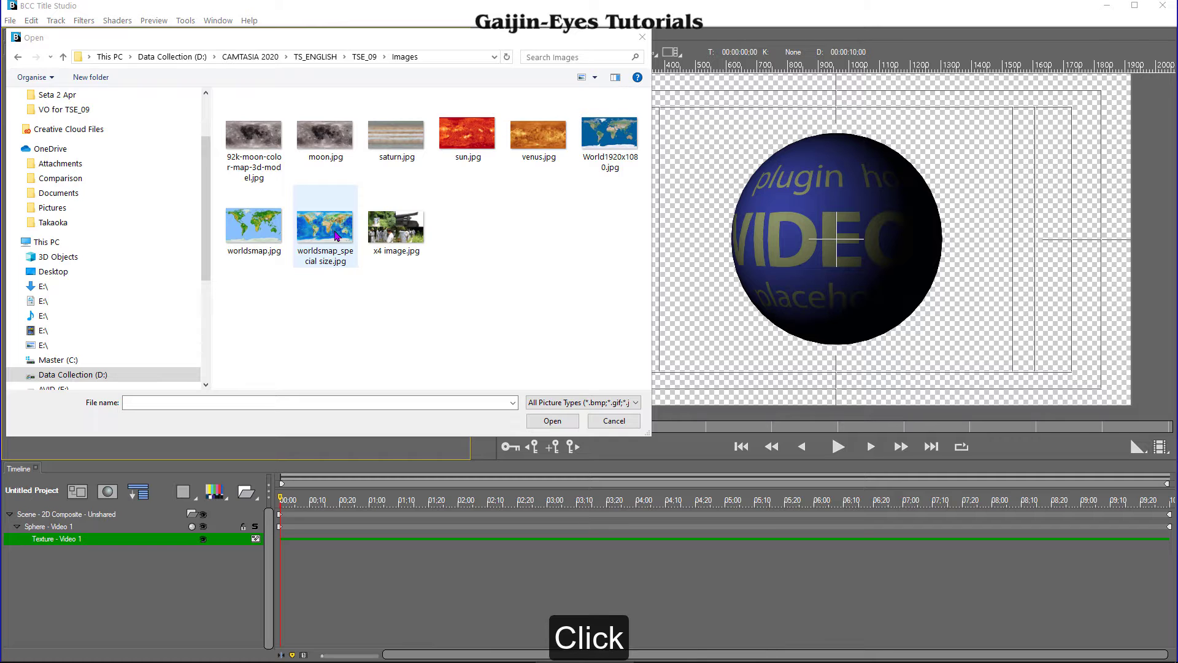
pyautogui.doubleClick(336, 235)
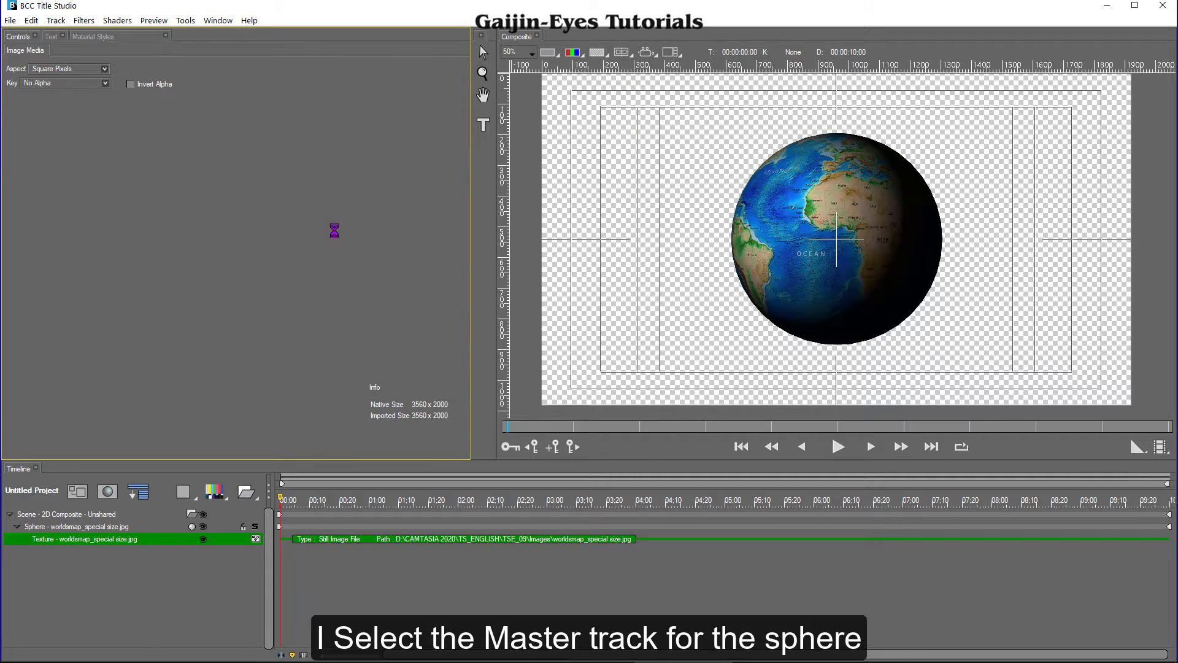
# Set the globe sphere's Spin Y interpolation to Linear, starting from its first keyframe.
pyautogui.click(93, 527)
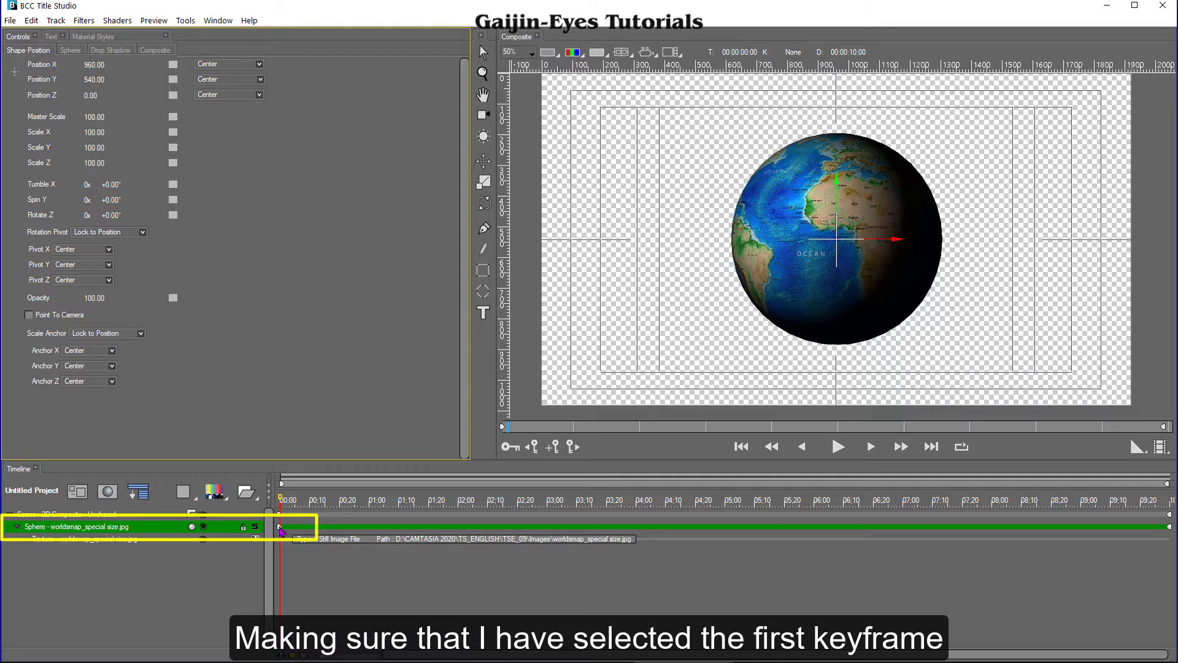
pyautogui.click(279, 526)
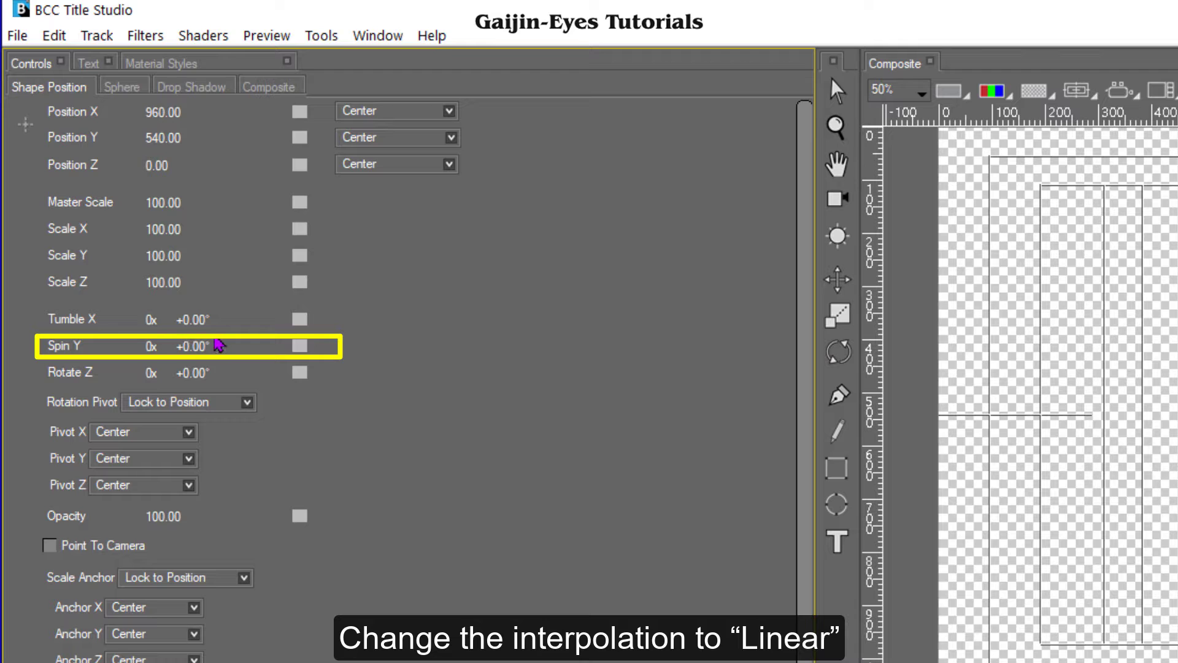
pyautogui.rightClick(302, 349)
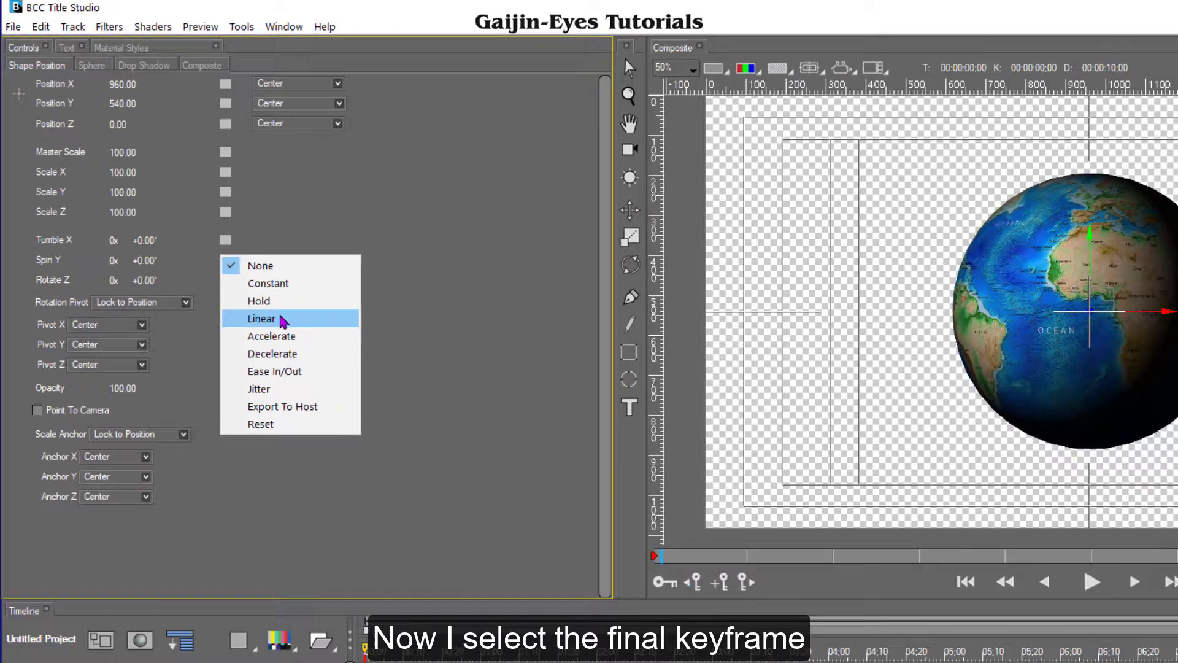
pyautogui.click(282, 321)
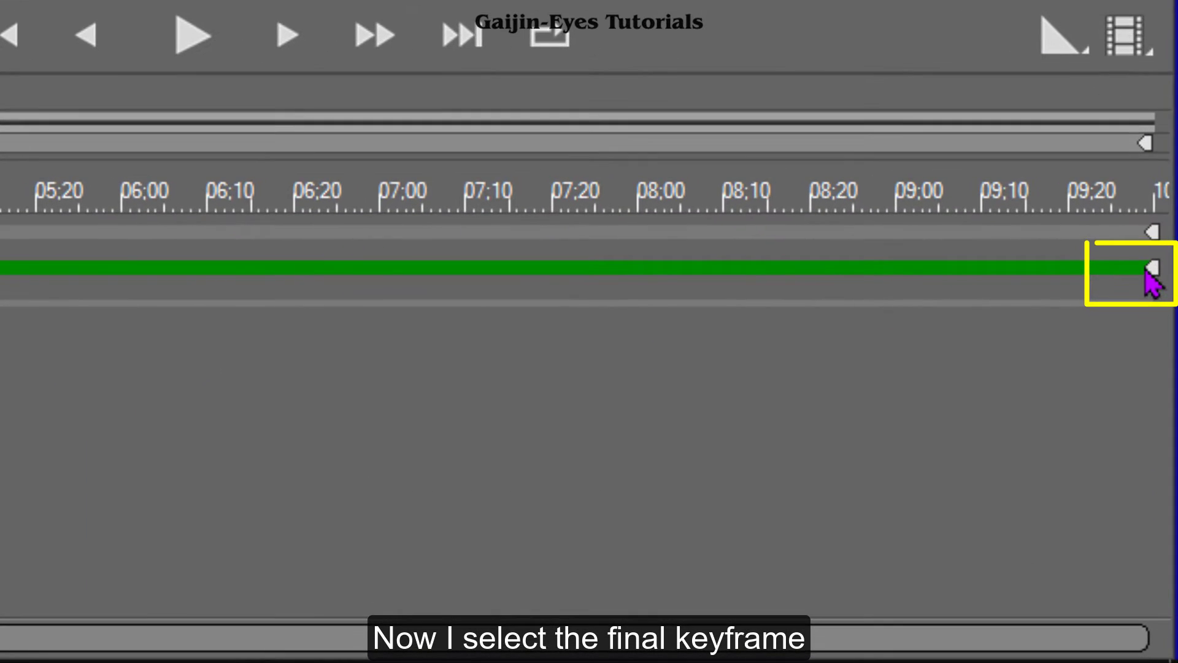
# Set the globe's Spin Y to -359.99° at its final keyframe and play the animation.
pyautogui.click(1154, 316)
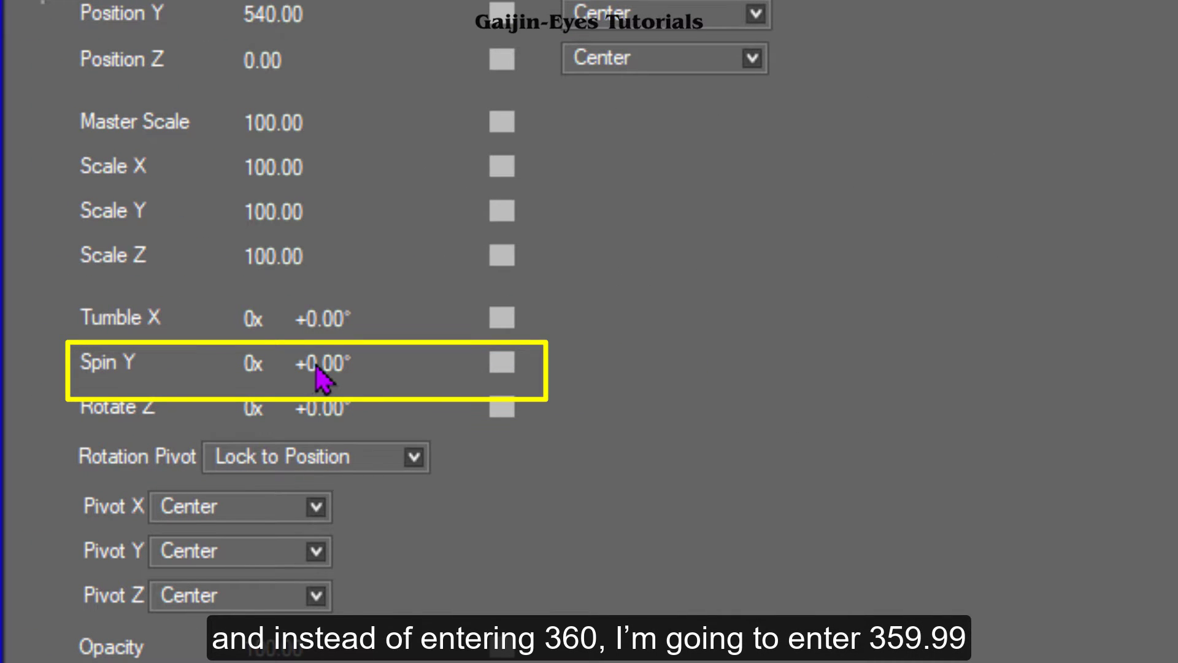
pyautogui.doubleClick(315, 365)
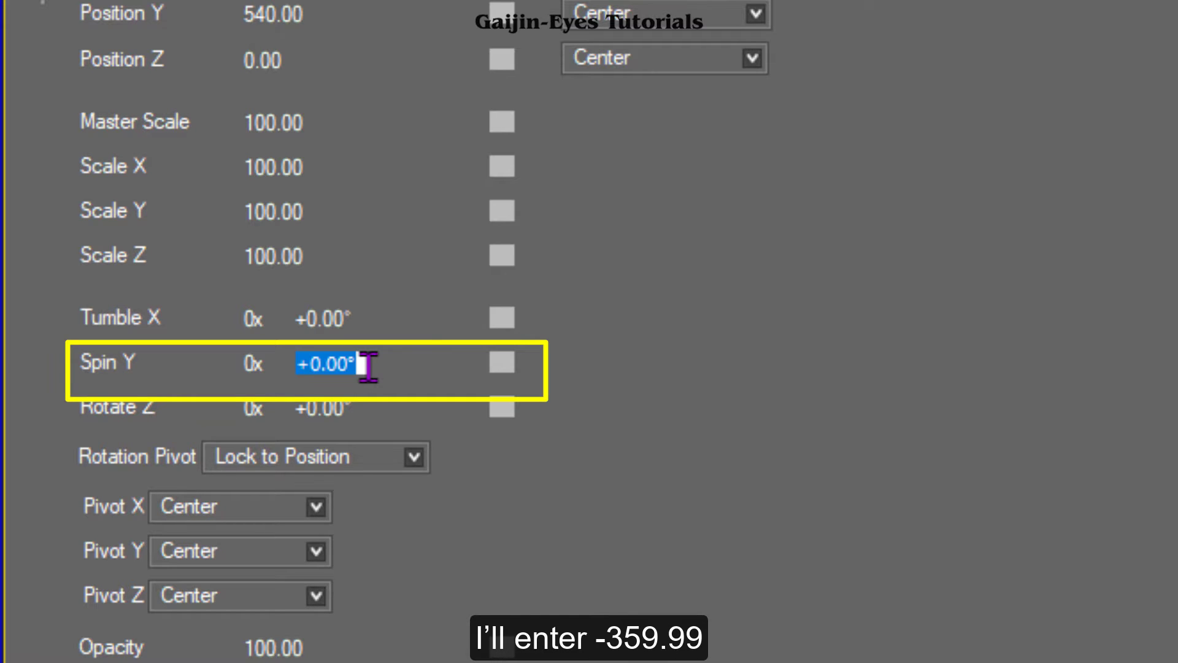
pyautogui.write('-')
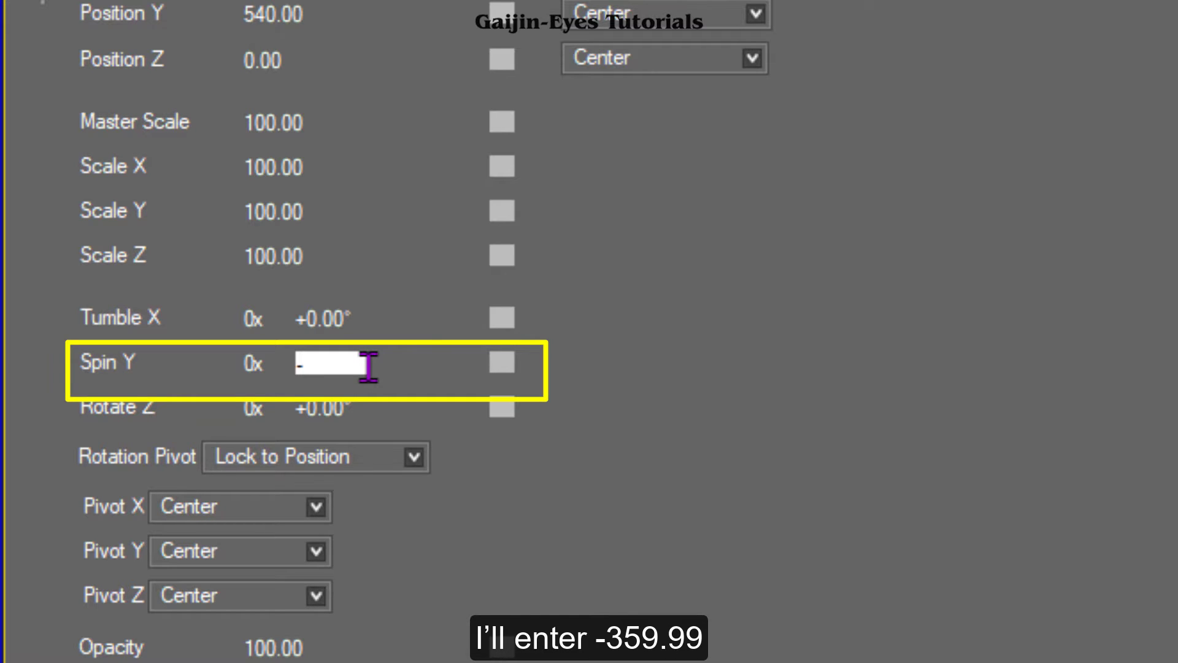
pyautogui.write('359.99')
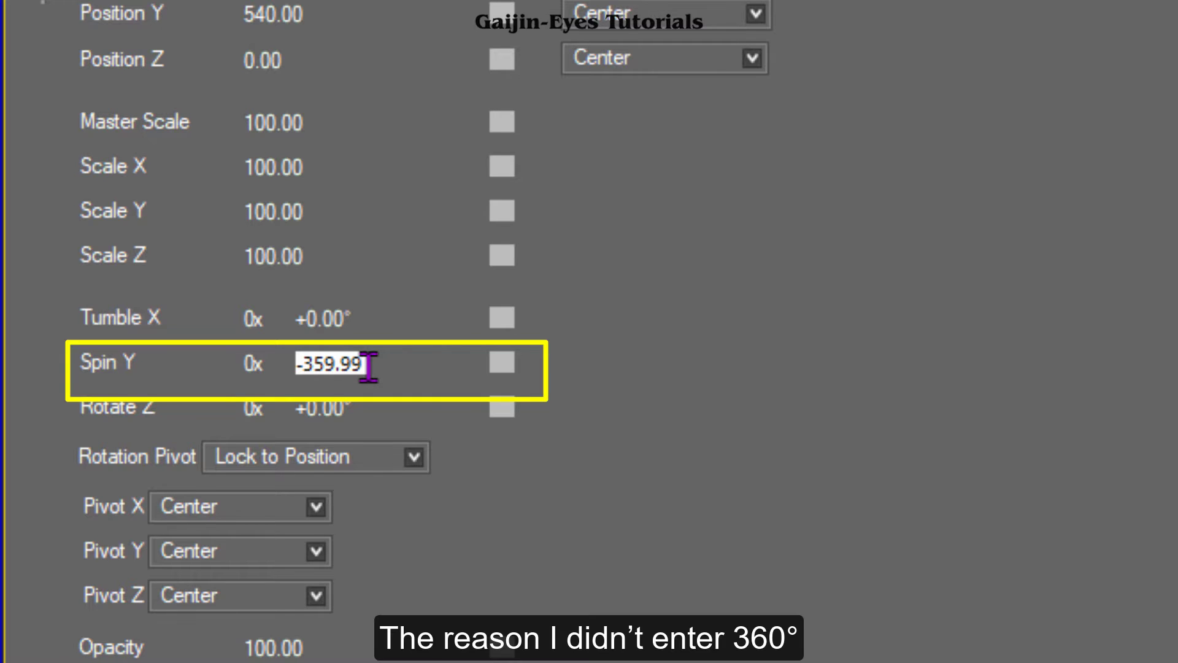
pyautogui.press('Return')
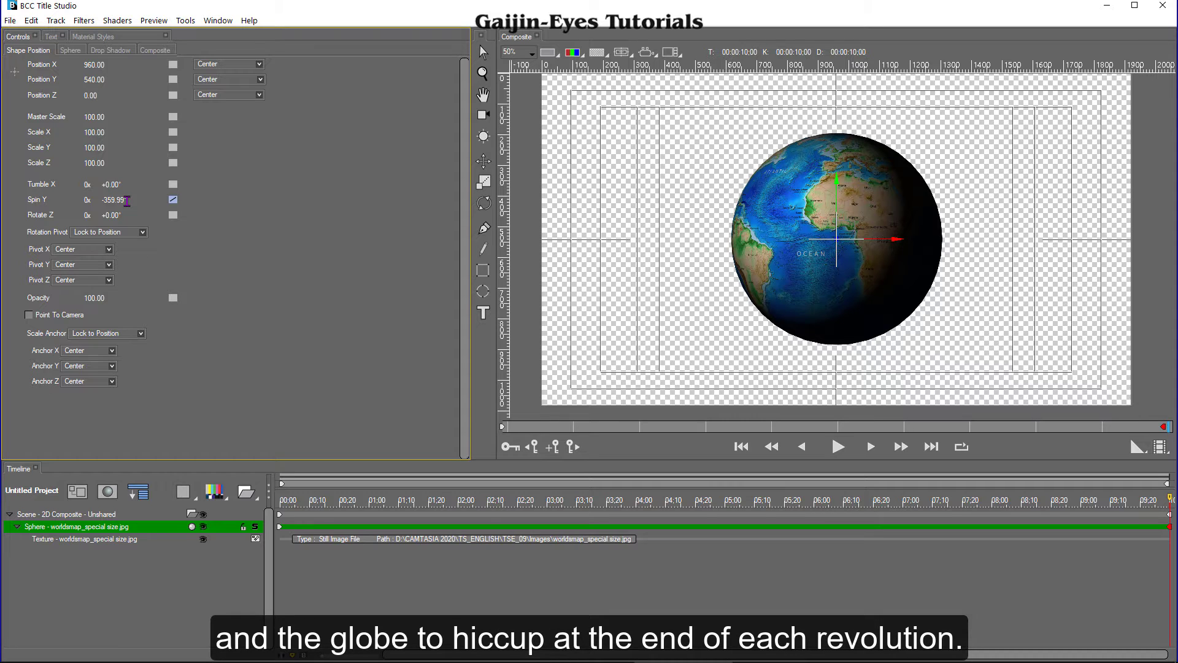
pyautogui.press('space')
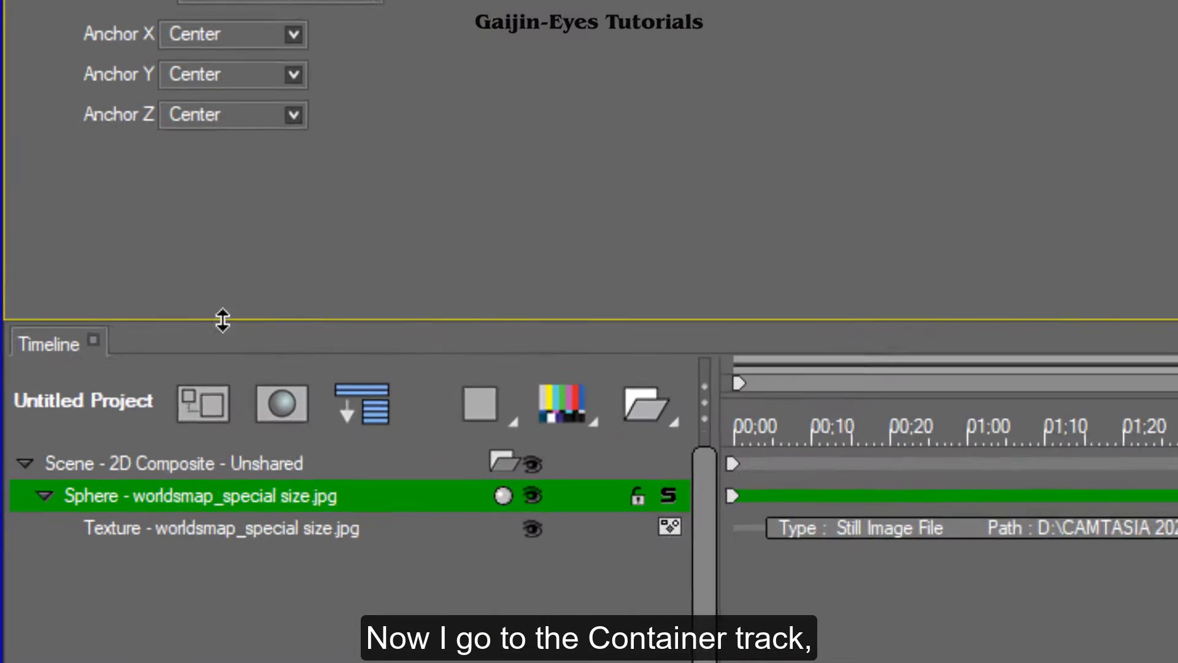
# Move the scene container's point light horizontally to the globe's right side, at Light X about 1323.
pyautogui.click(207, 460)
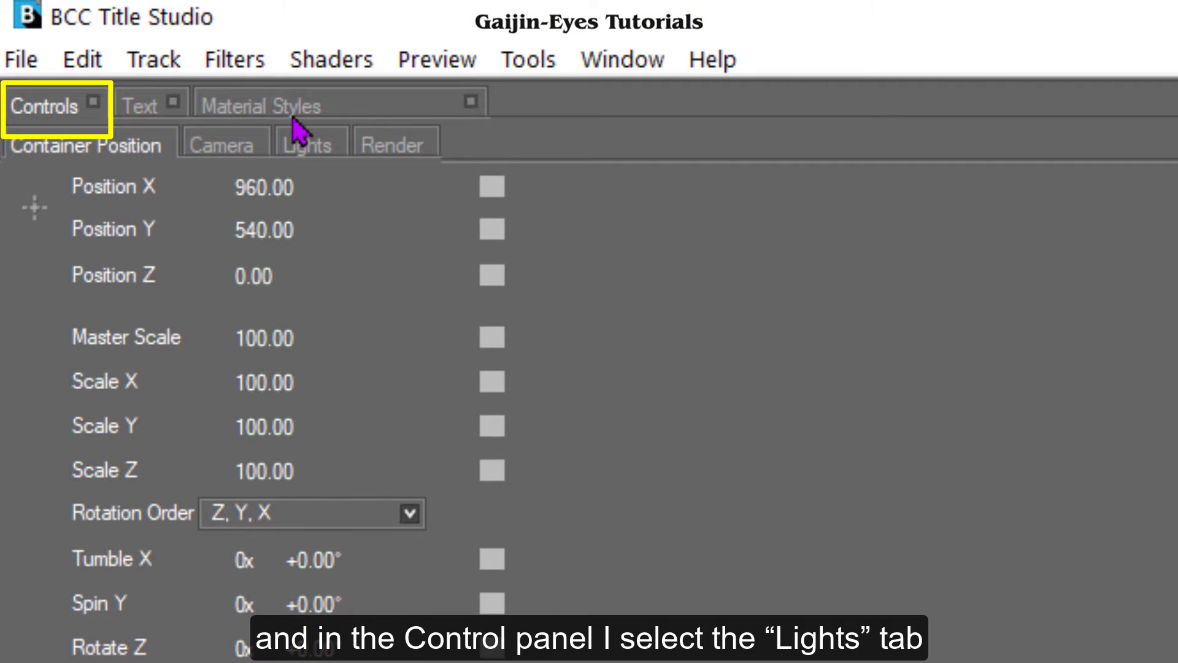
pyautogui.click(302, 154)
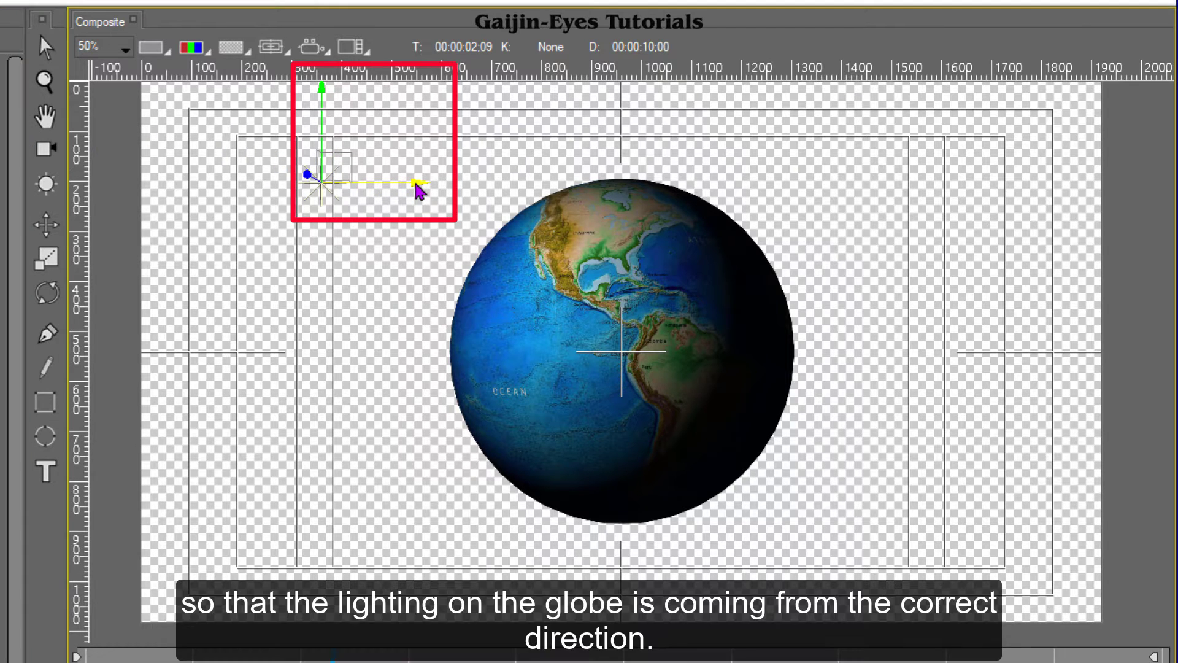
pyautogui.moveTo(419, 190); pyautogui.dragTo(989, 251)
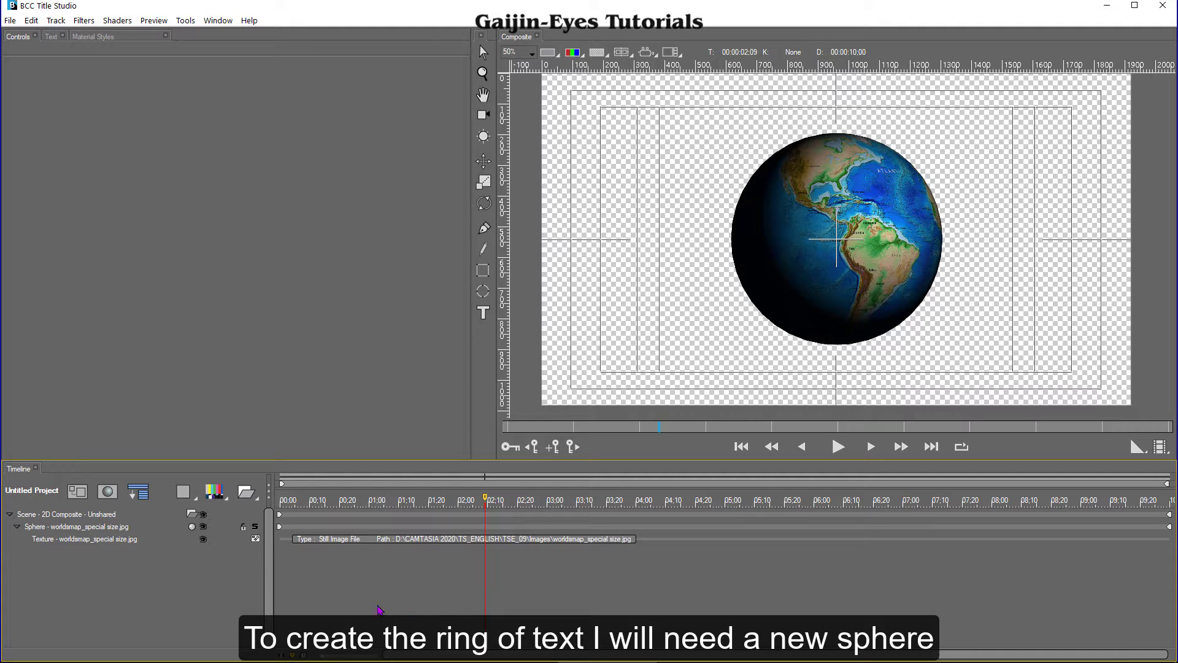
# Add a second sphere to the scene container and set its Master Scale to 130.
pyautogui.click(93, 515)
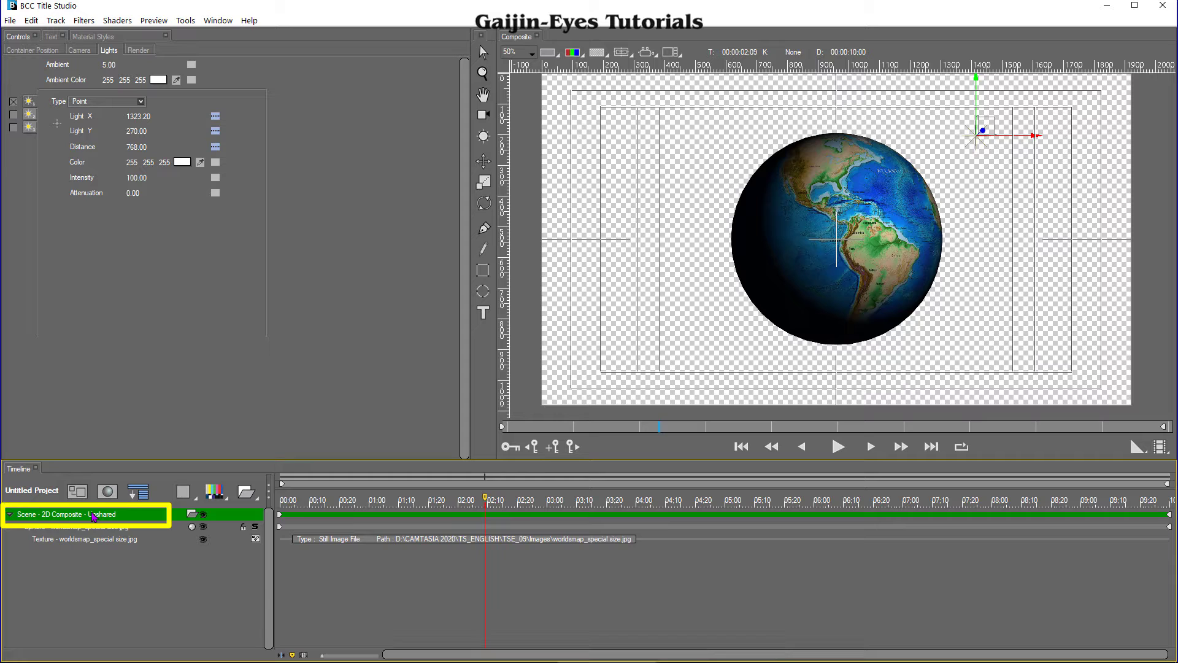
pyautogui.click(185, 494)
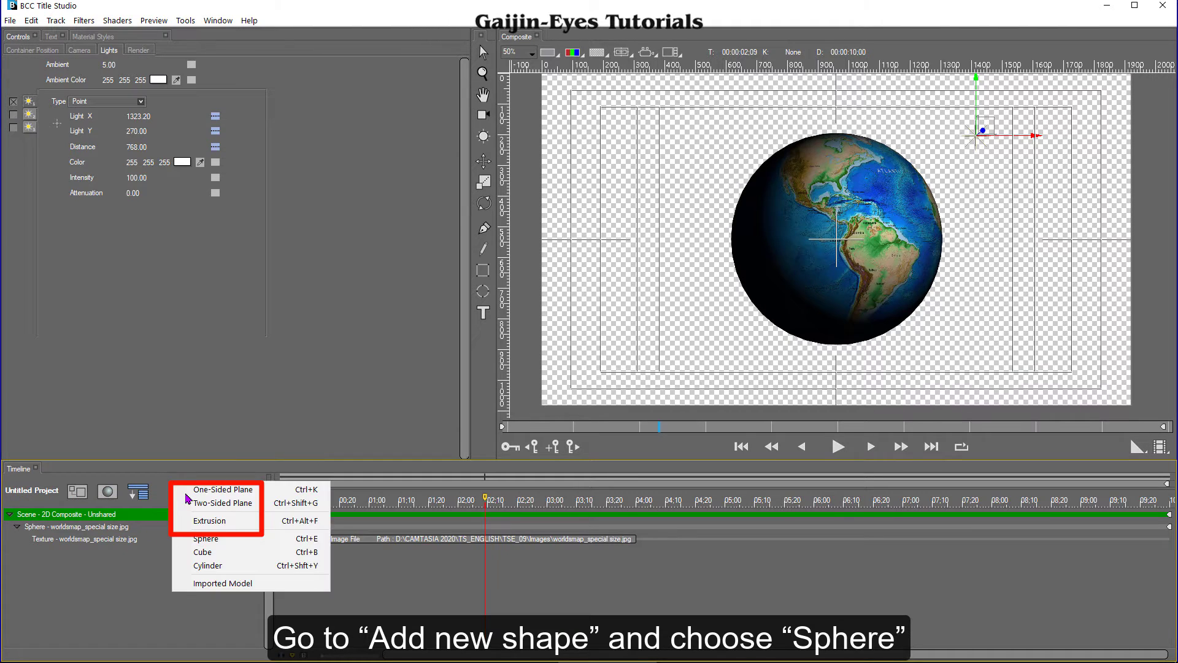
pyautogui.click(226, 540)
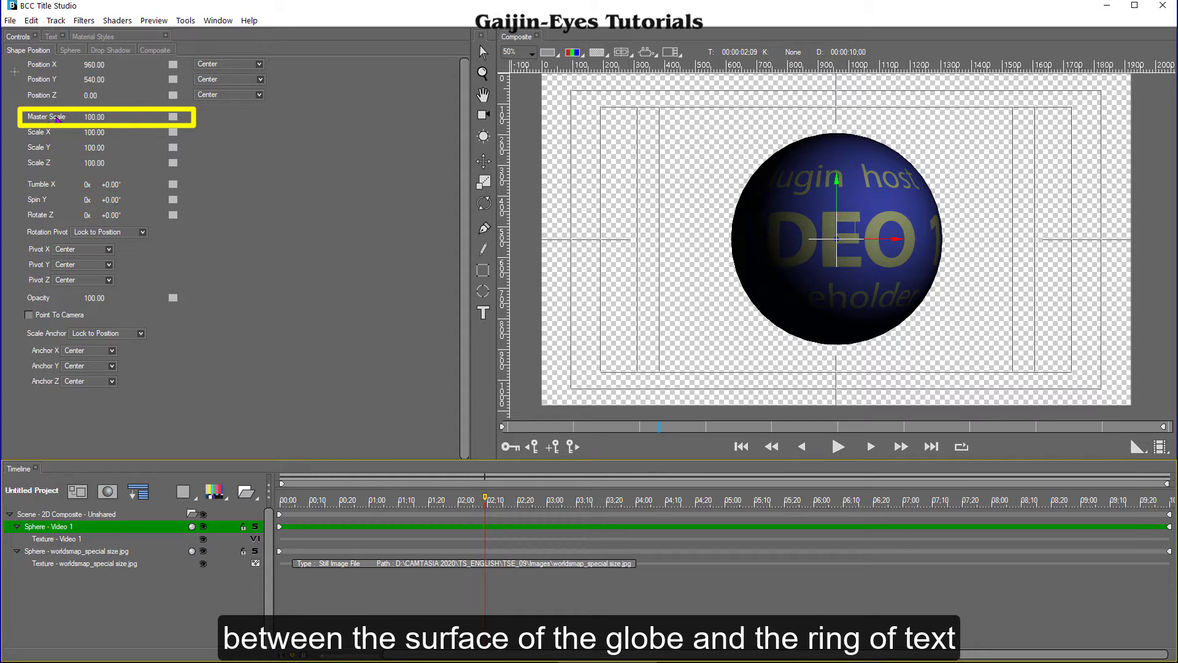
pyautogui.click(97, 117)
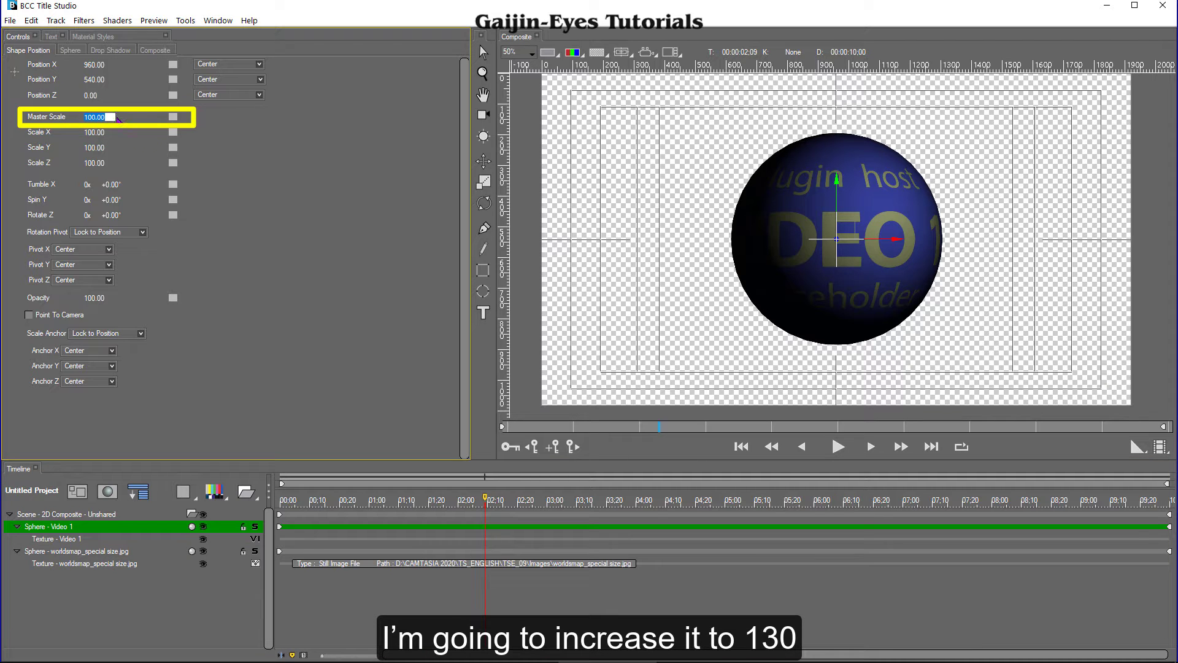
pyautogui.write('130')
pyautogui.press('Return')
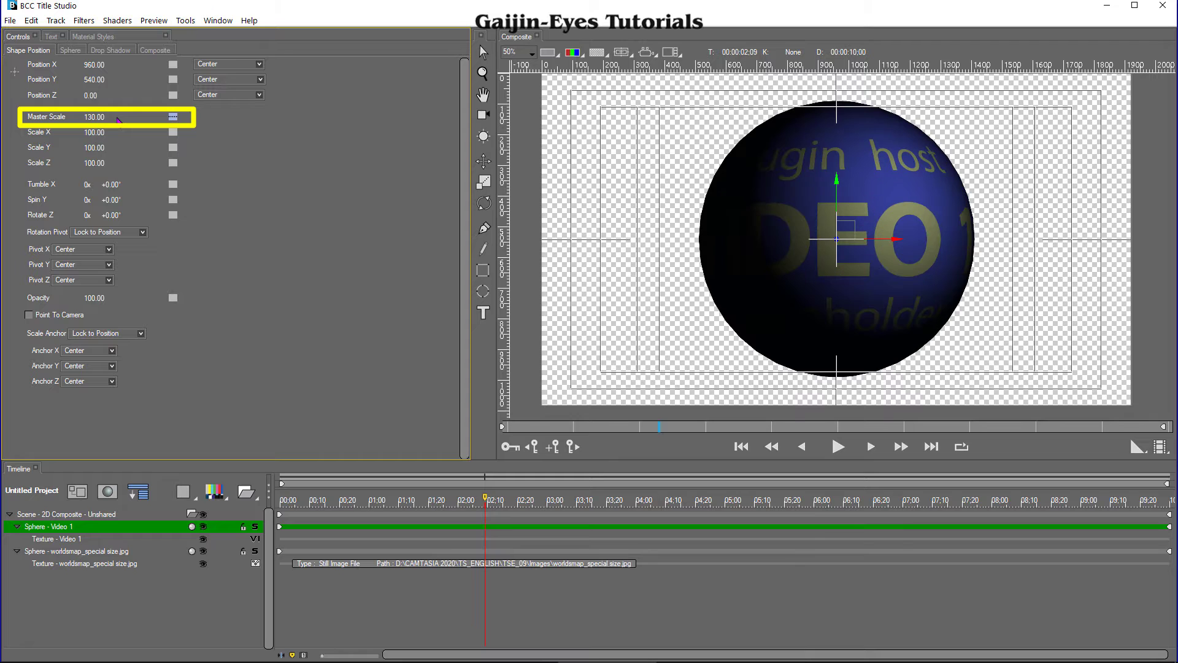
# Change the second sphere's texture media to Text and turn off Stretch To Fit for that sphere.
pyautogui.click(261, 541)
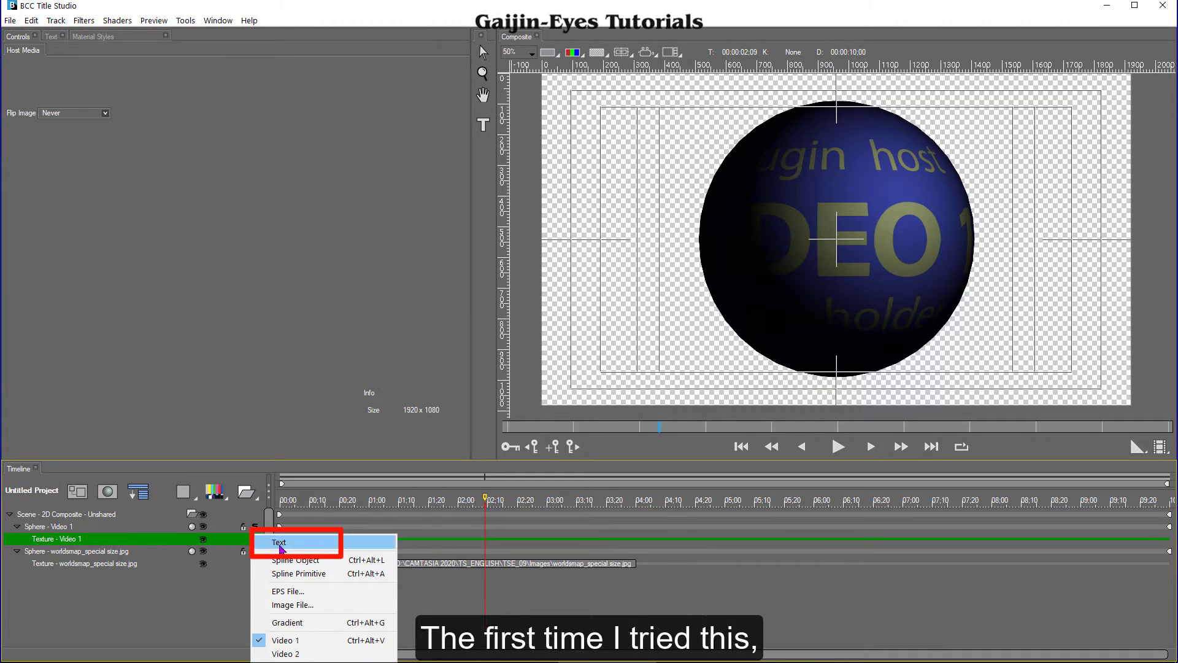
pyautogui.click(281, 544)
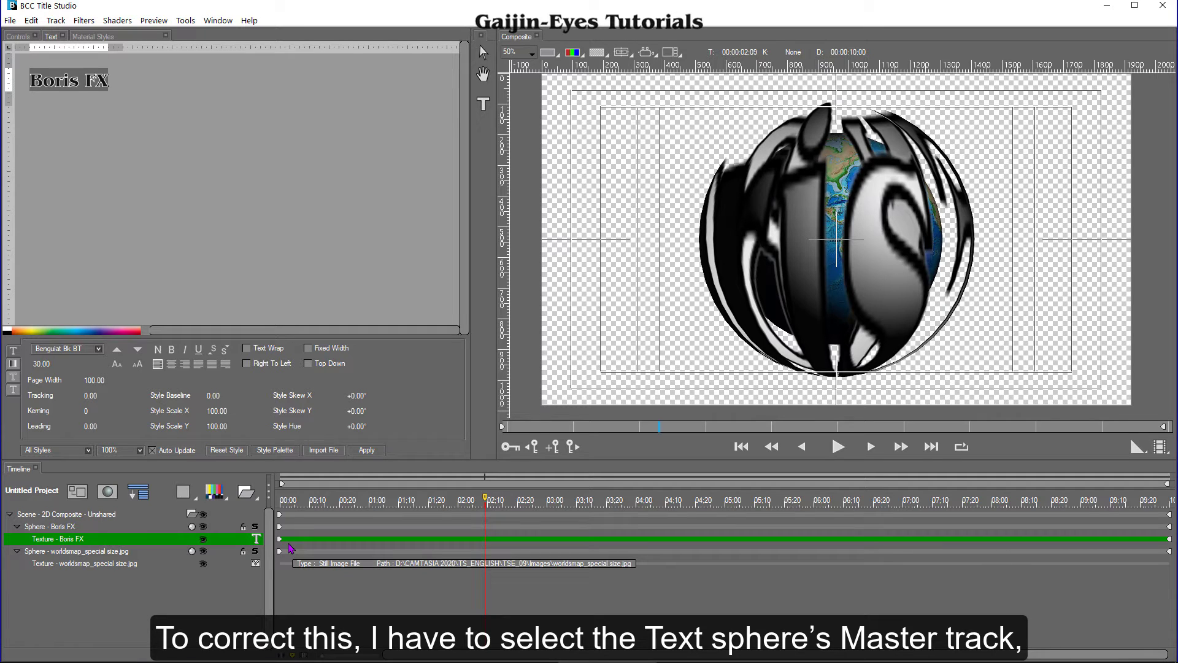
pyautogui.click(79, 528)
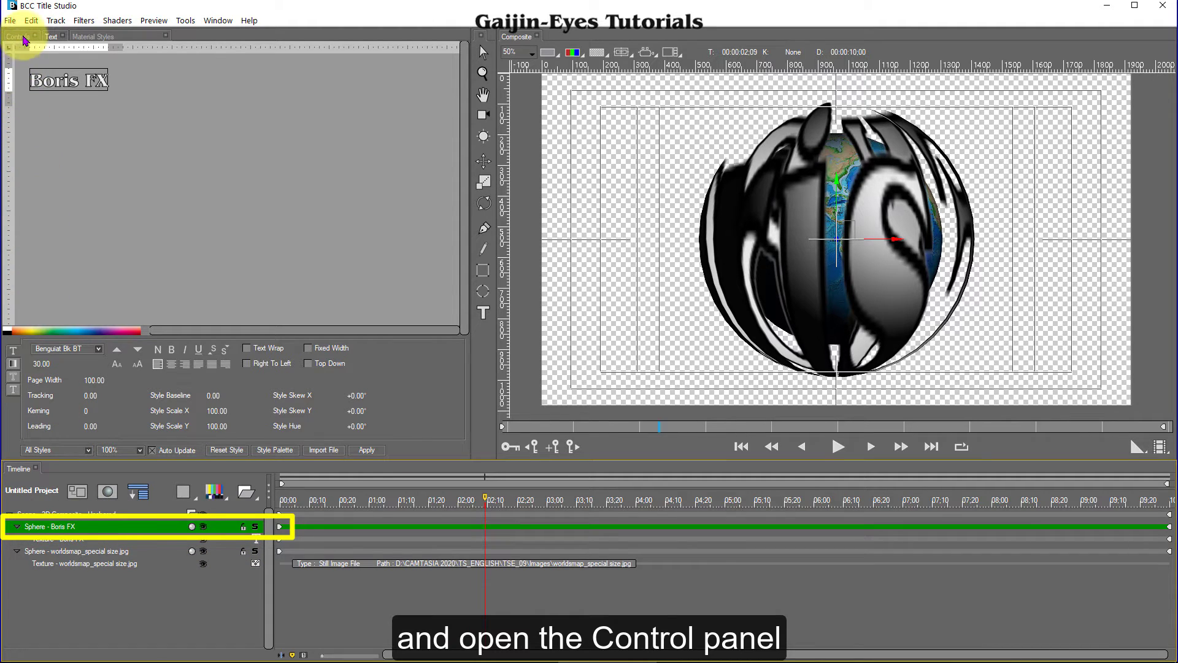
pyautogui.click(24, 40)
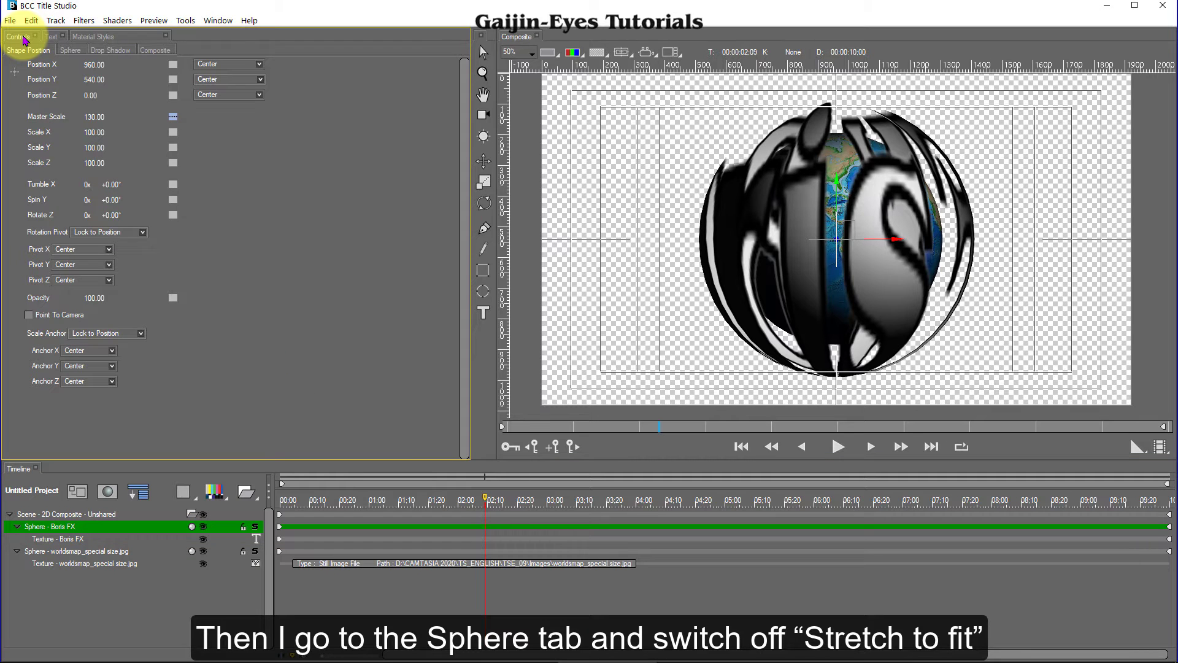
pyautogui.click(70, 51)
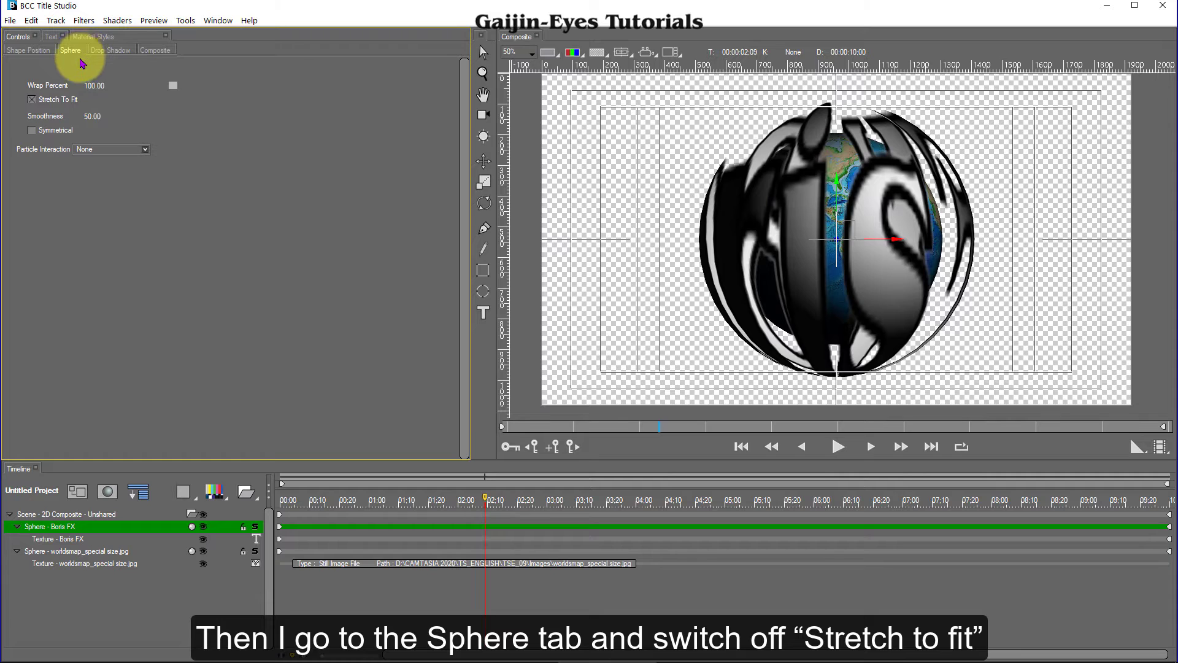
pyautogui.click(33, 101)
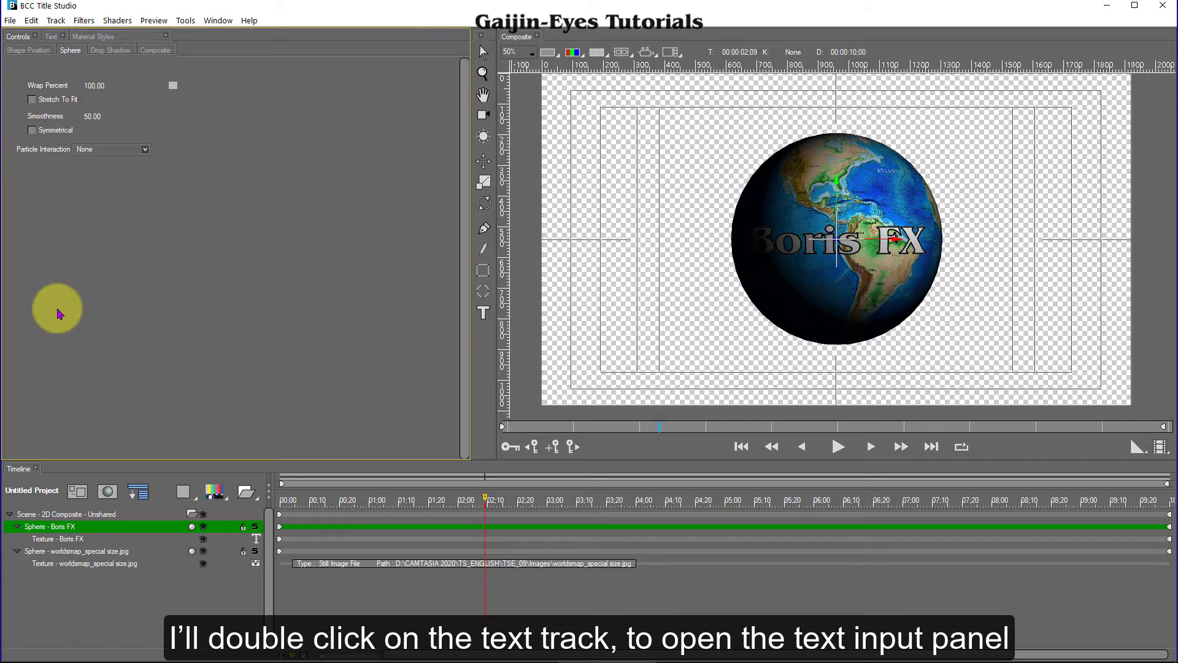
# Replace the default text on the second sphere's texture track with "Gaijin-Eyes".
pyautogui.doubleClick(89, 542)
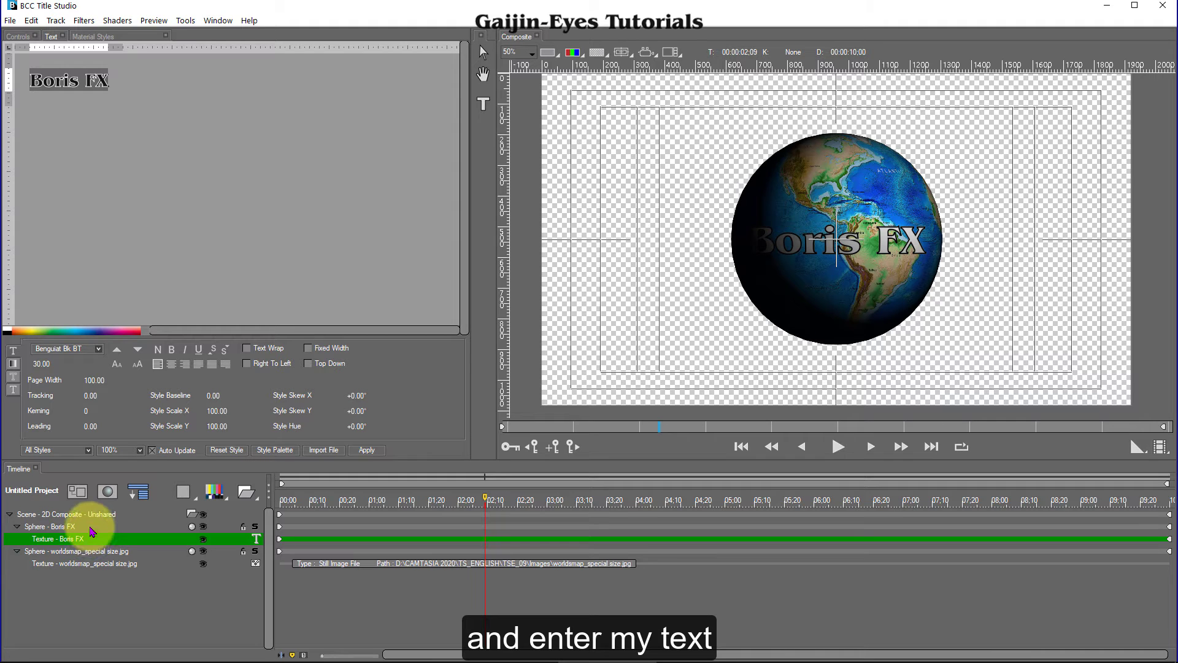
pyautogui.press('Delete')
pyautogui.write('Gaijin')
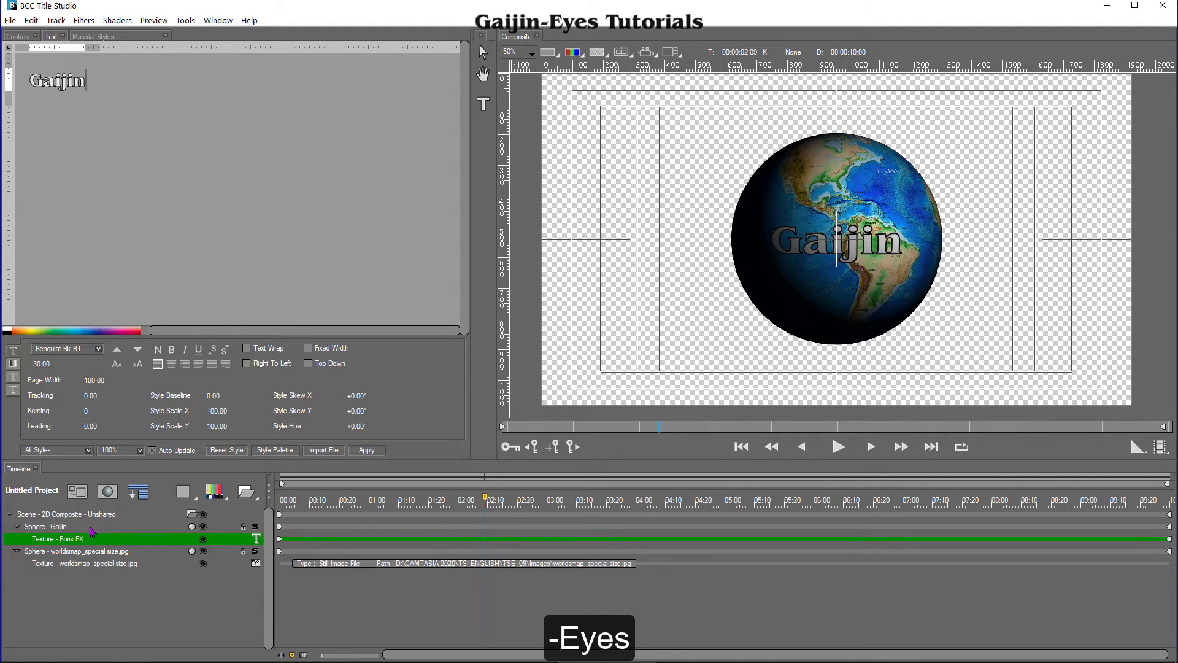
pyautogui.write('-Eyes')
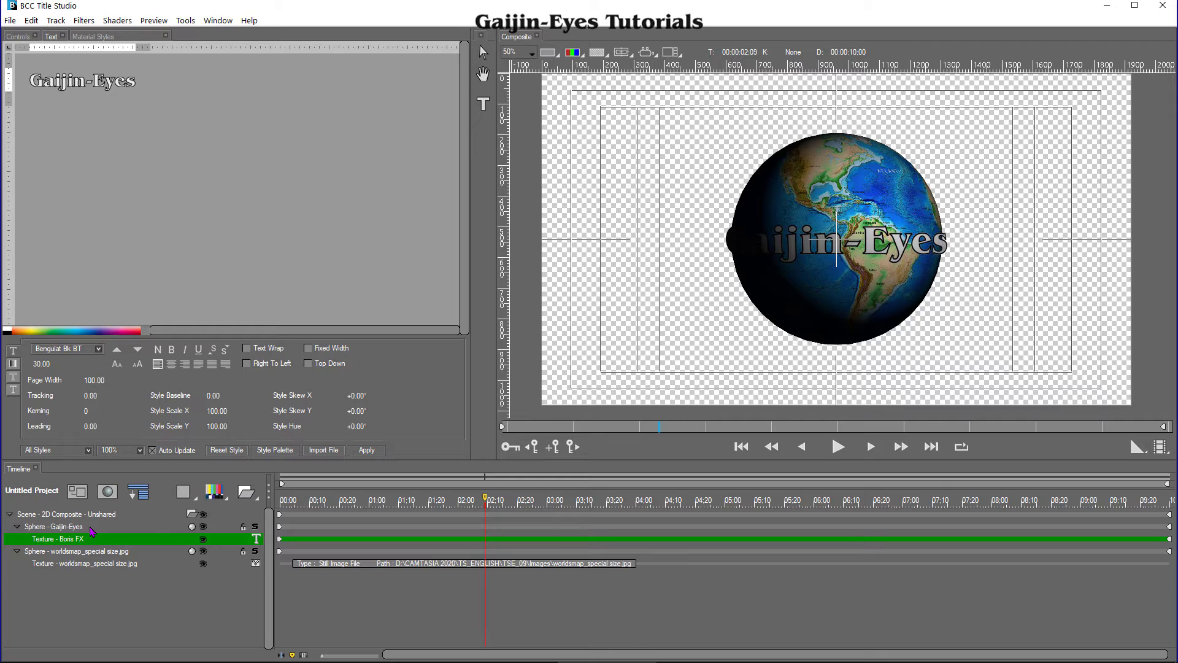
# Extend the text on the second sphere's texture so it reads "Gaijin-Eyes Tutorials for Mere Mortals".
pyautogui.write(' Tutor')
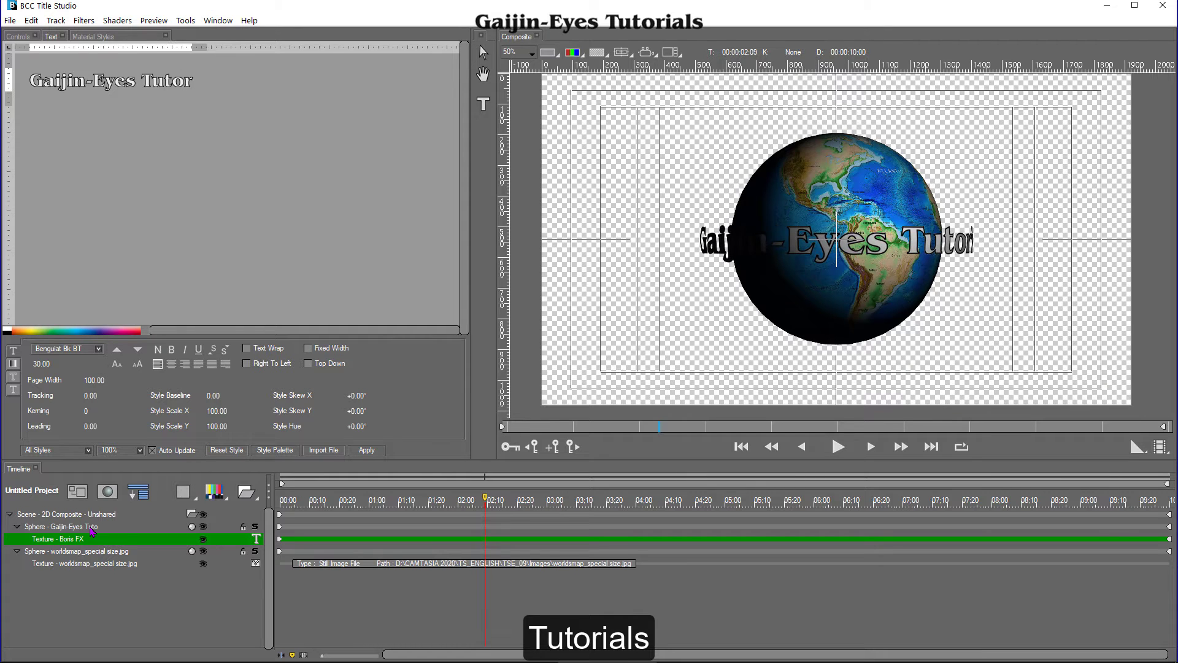
pyautogui.write('ials for')
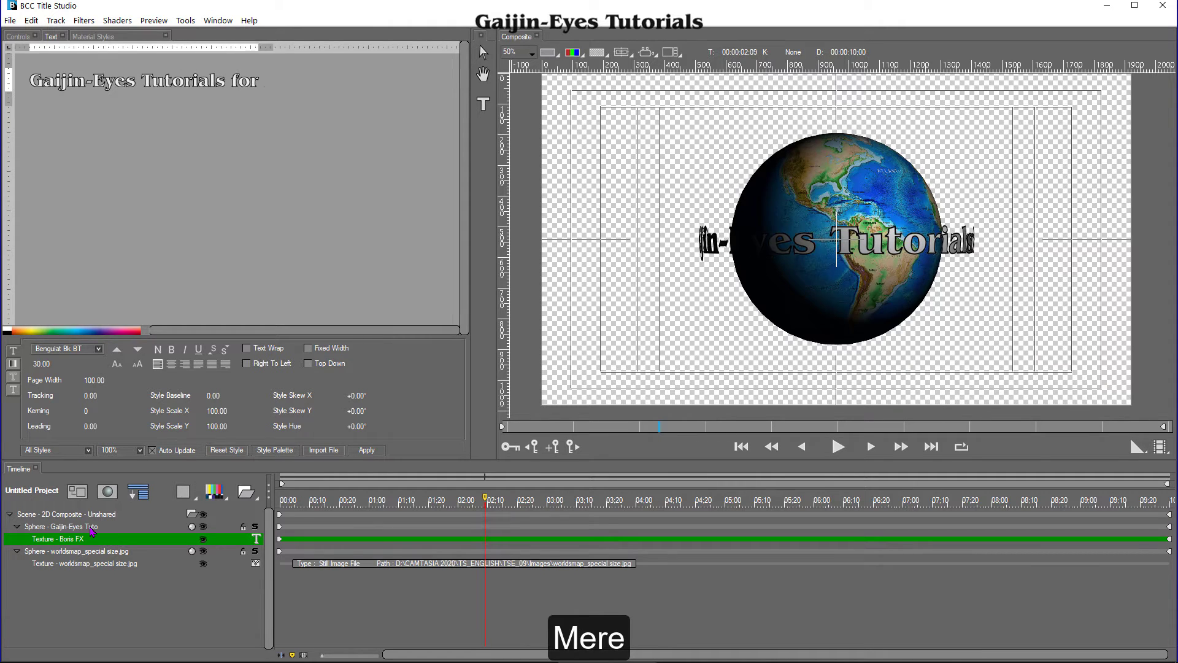
pyautogui.write(' Mere M')
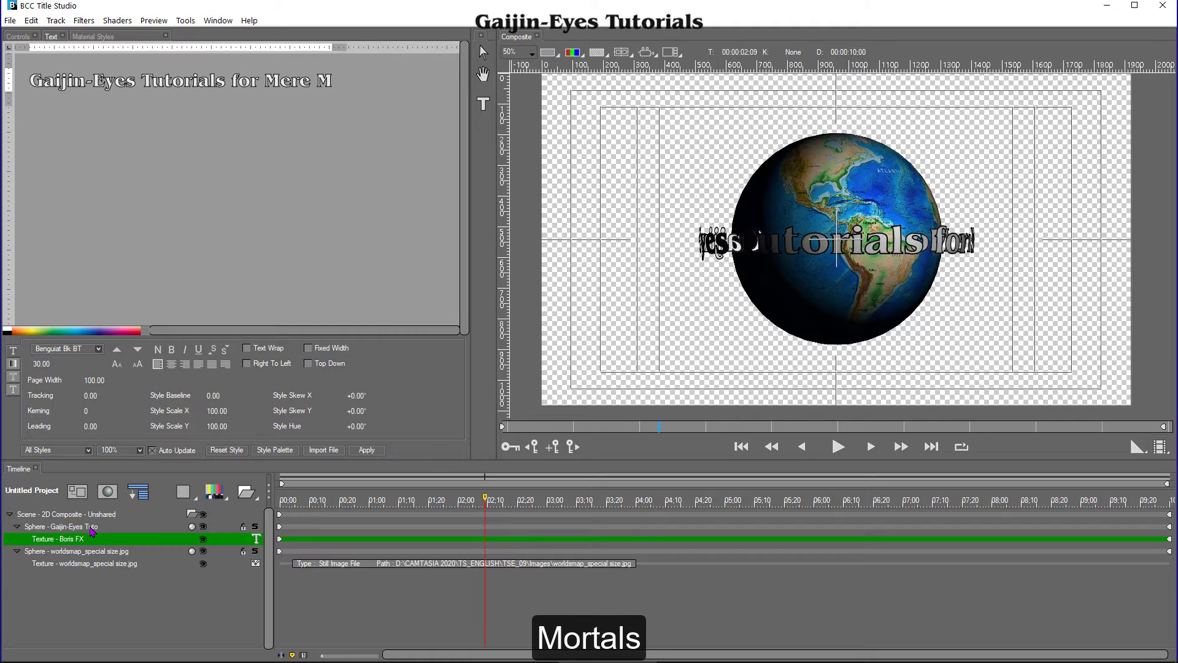
pyautogui.write('ortals')
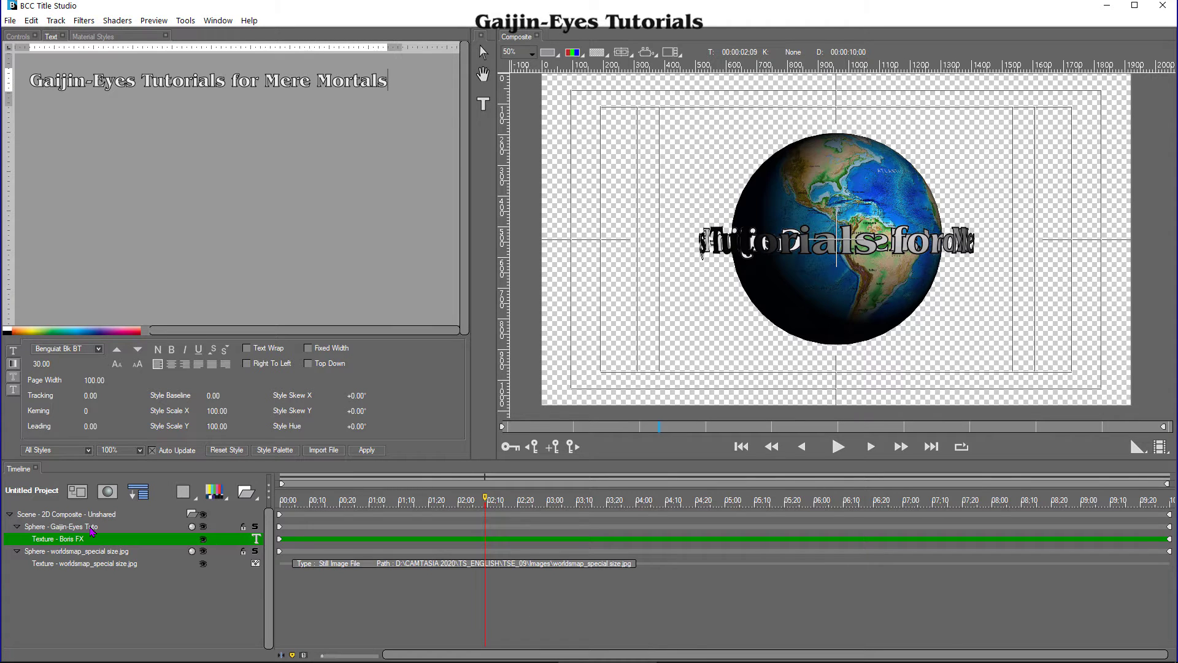
pyautogui.click(98, 540)
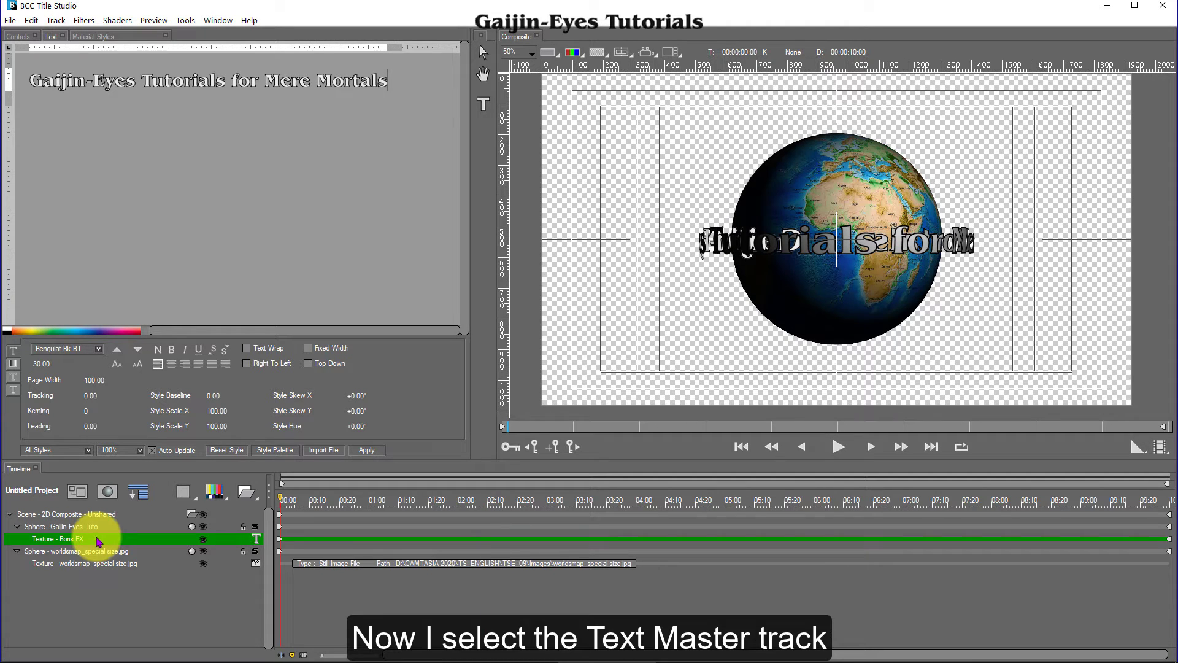
# Set the text sphere's Spin Y interpolation to Linear at the start keyframe.
pyautogui.click(85, 527)
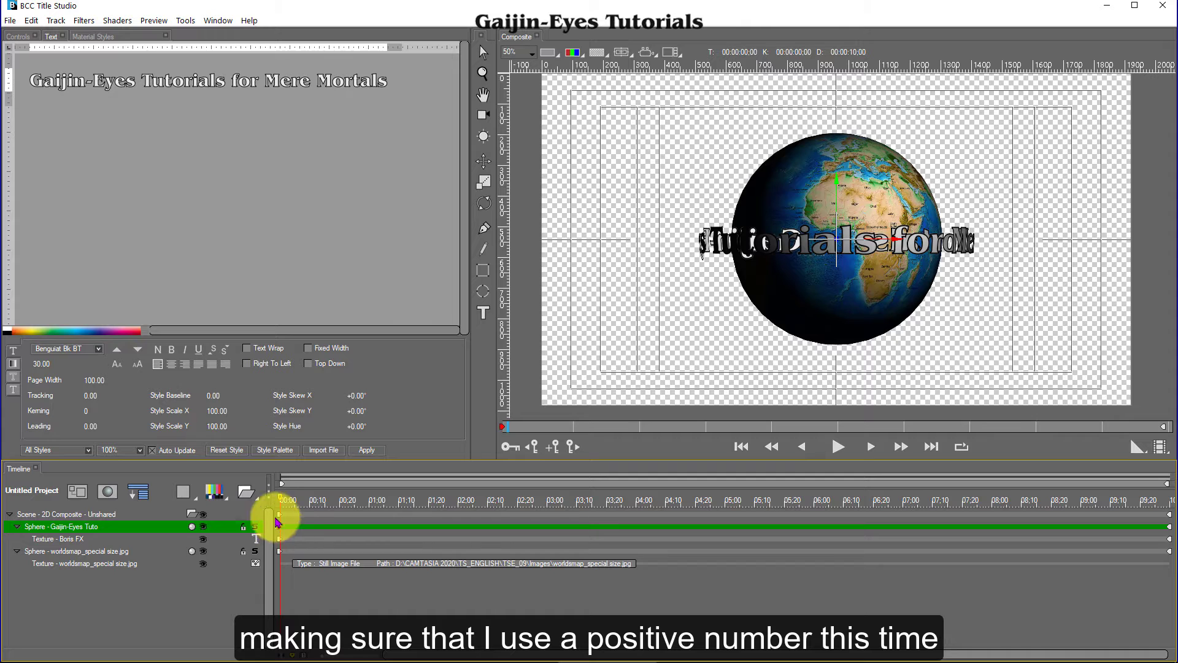
pyautogui.click(17, 38)
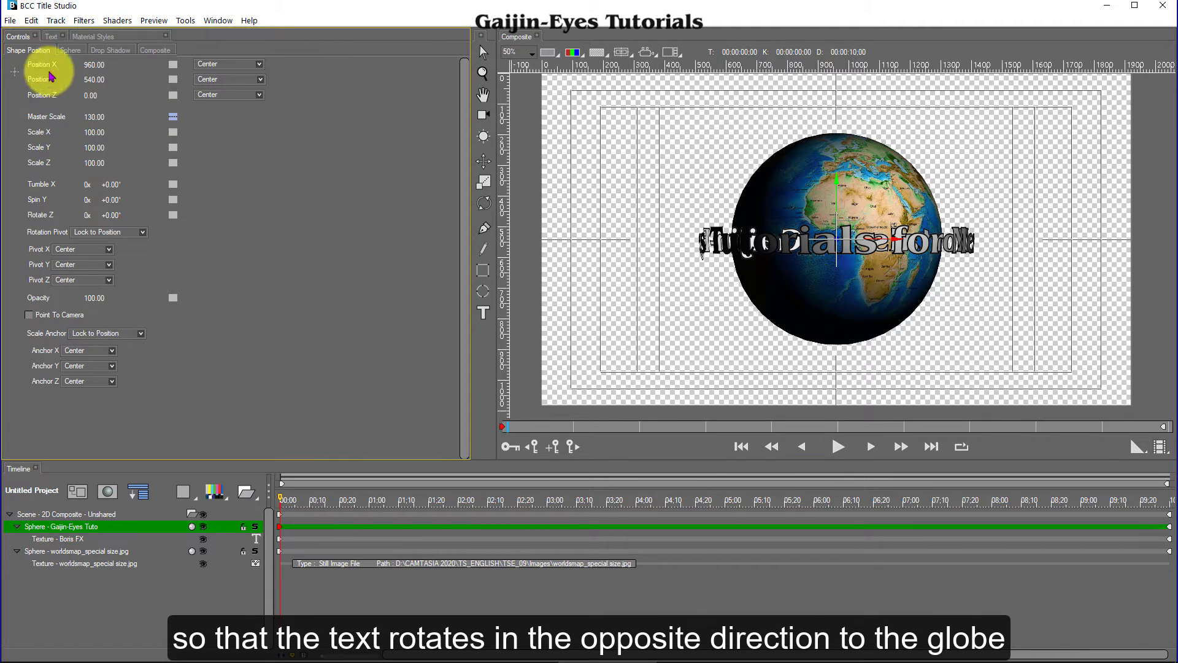
pyautogui.rightClick(173, 203)
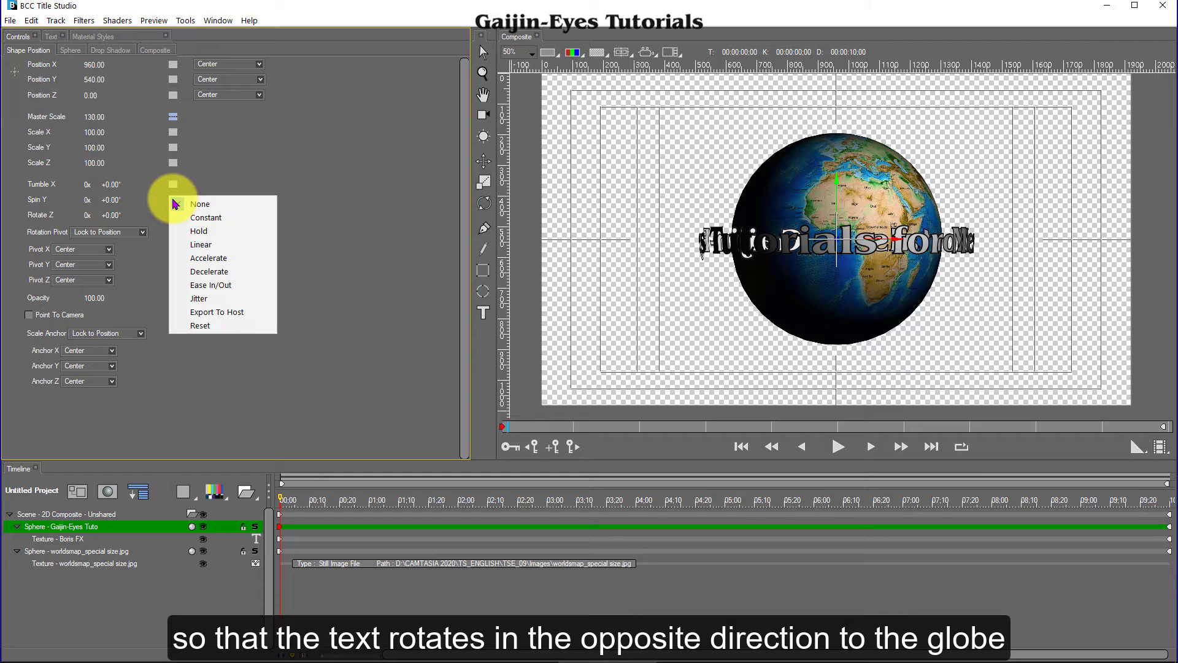
pyautogui.click(209, 245)
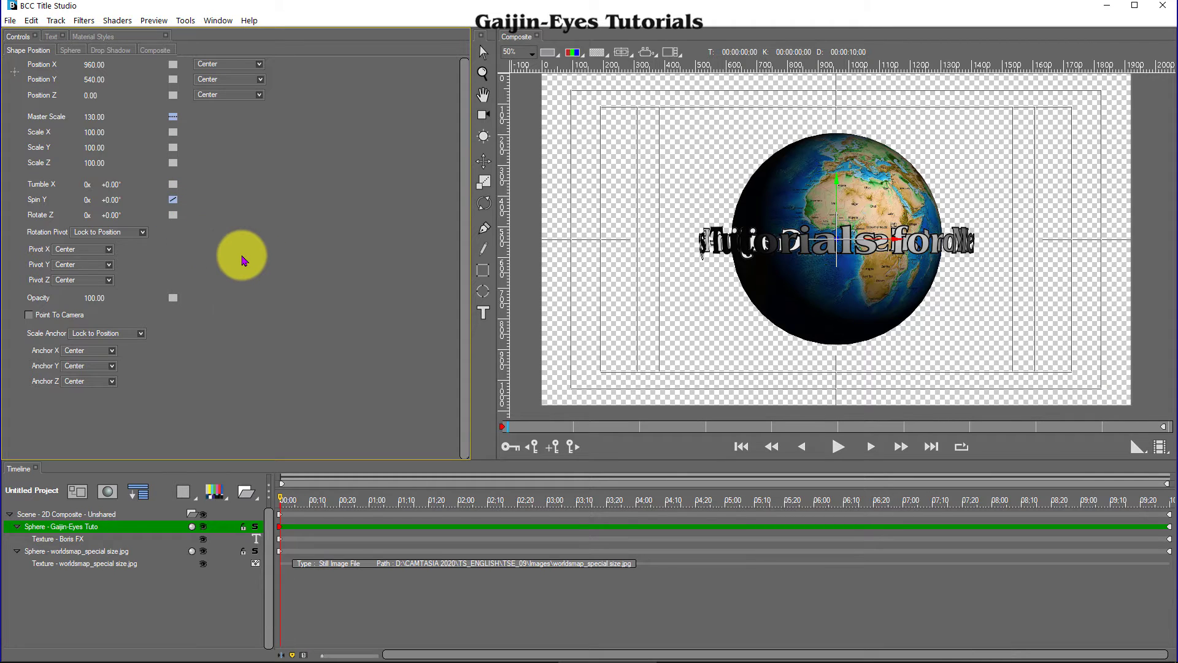
# Set the text sphere's Spin Y to 359.99° at the end keyframe and preview the rotation.
pyautogui.click(1170, 529)
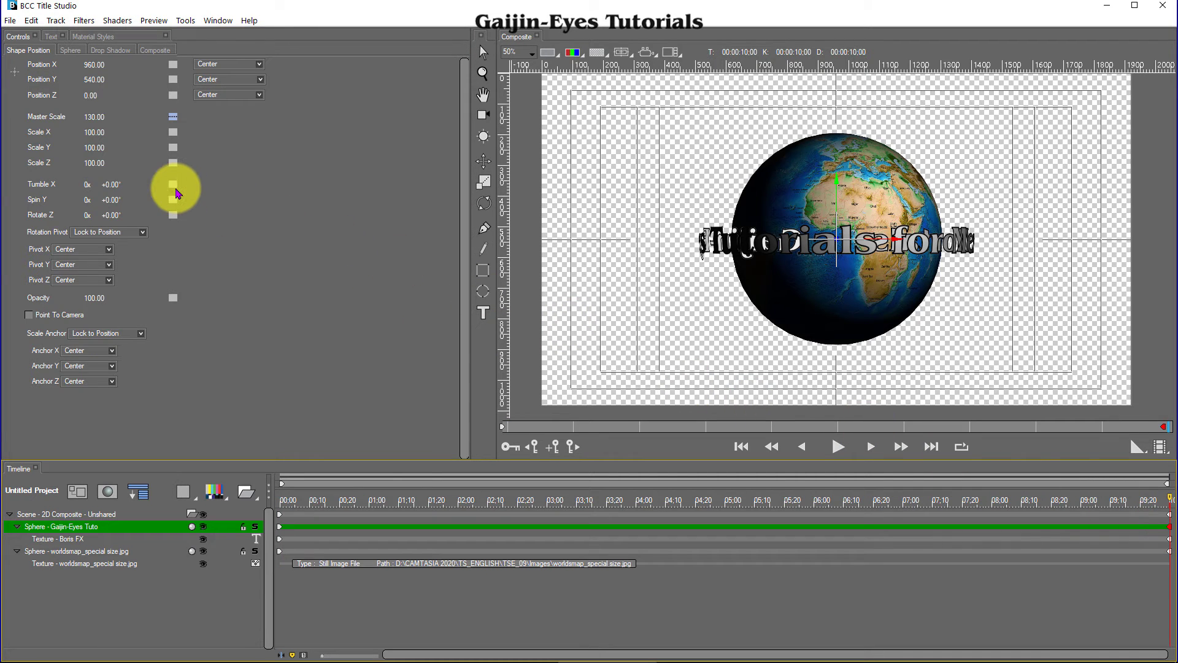
pyautogui.click(133, 205)
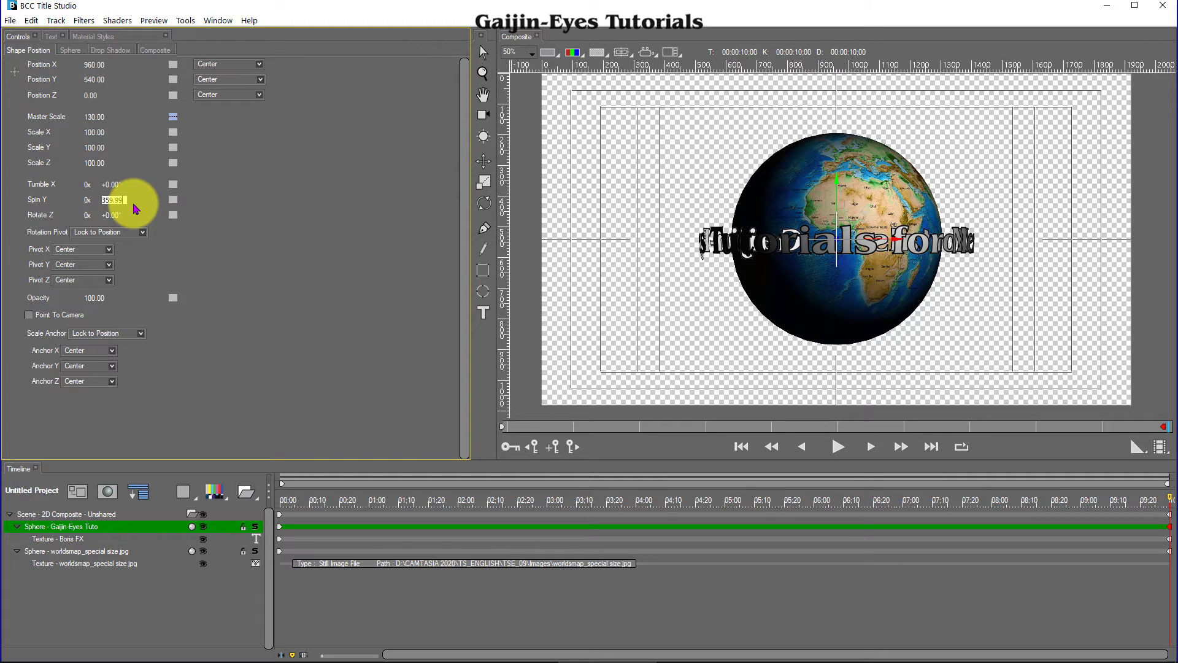
pyautogui.press('Return')
pyautogui.press('space')
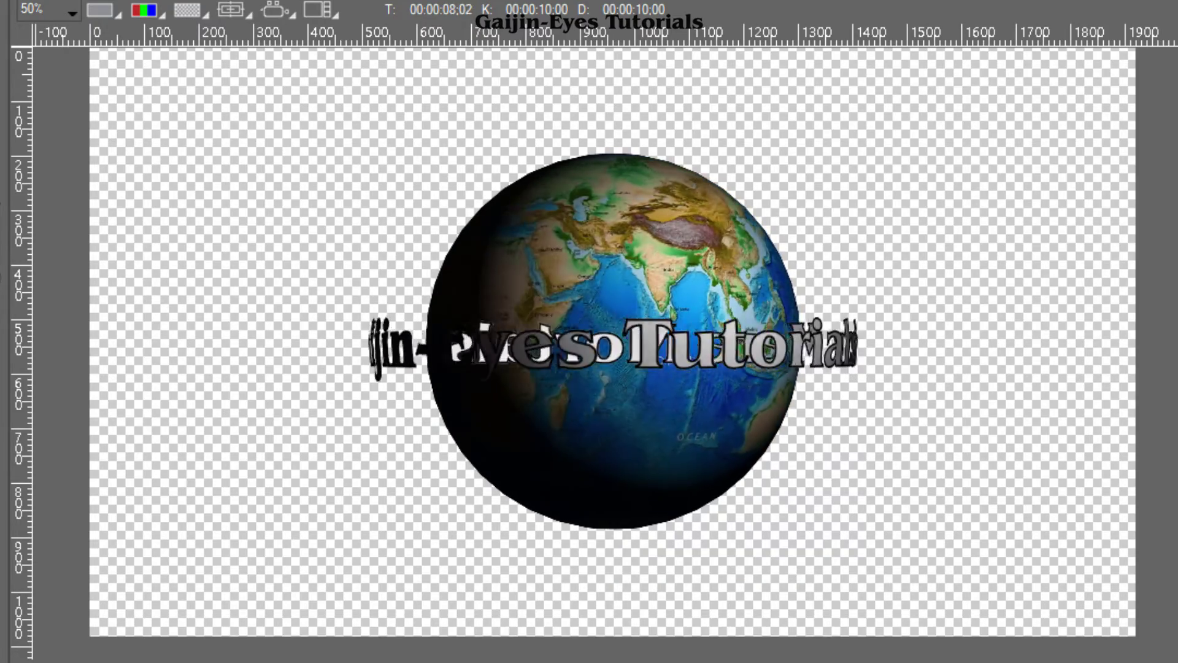
pyautogui.press('space')
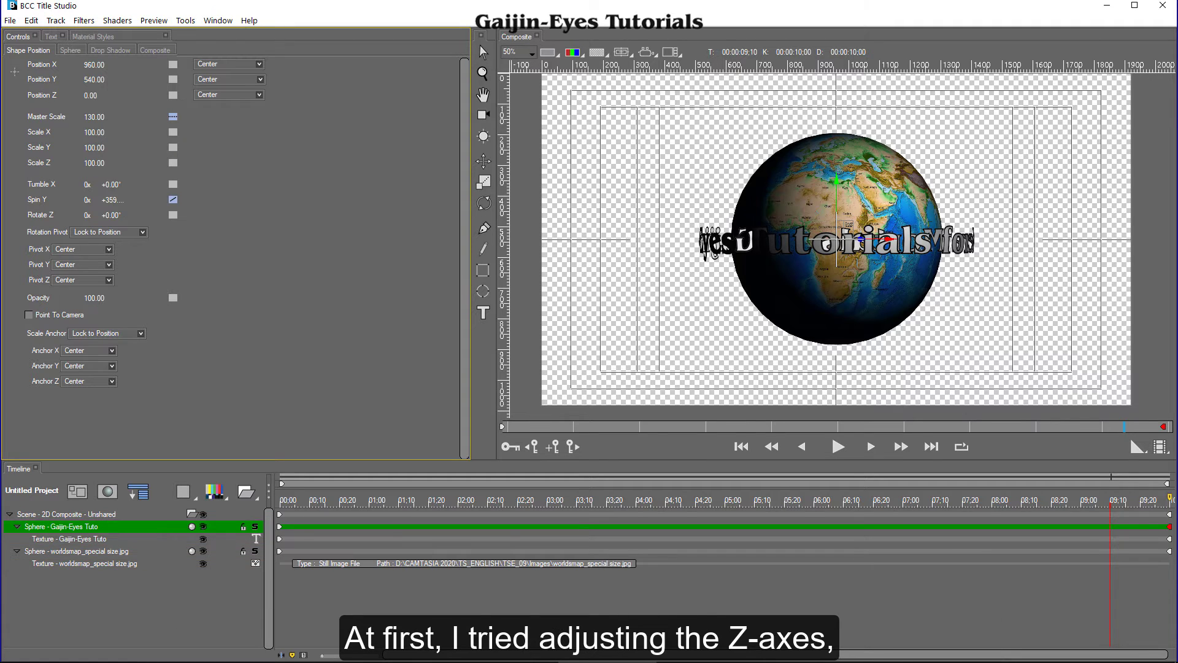
# Try adjusting the text sphere's Position Z and select the globe sphere.
pyautogui.moveTo(97, 96)
pyautogui.mouseDown()
pyautogui.moveTo(79, 100)
pyautogui.moveTo(90, 103)
pyautogui.mouseUp()
pyautogui.click(48, 553)
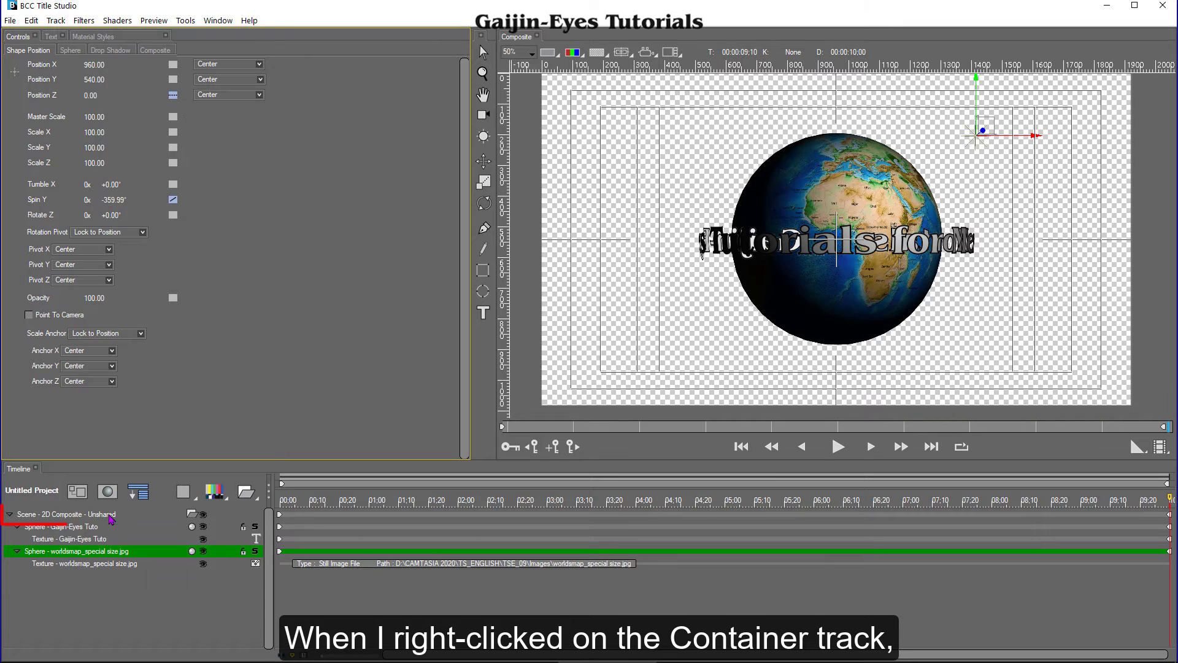
# Switch the scene container from 2D Composite to 3D Render.
pyautogui.click(92, 514)
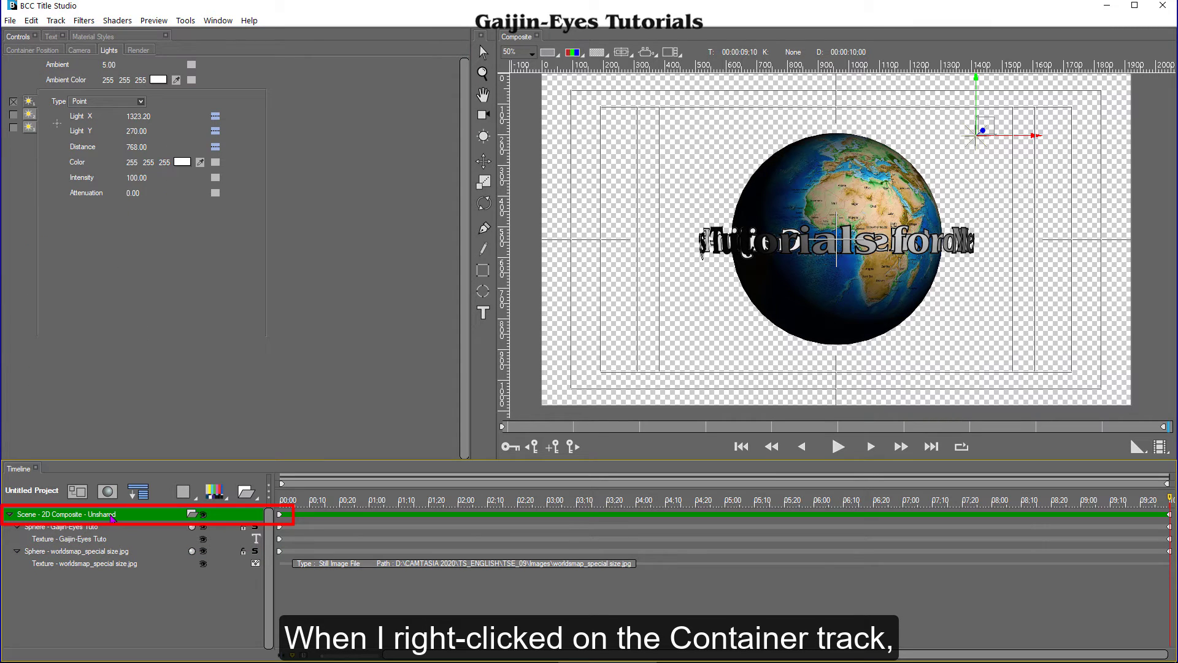
pyautogui.rightClick(134, 517)
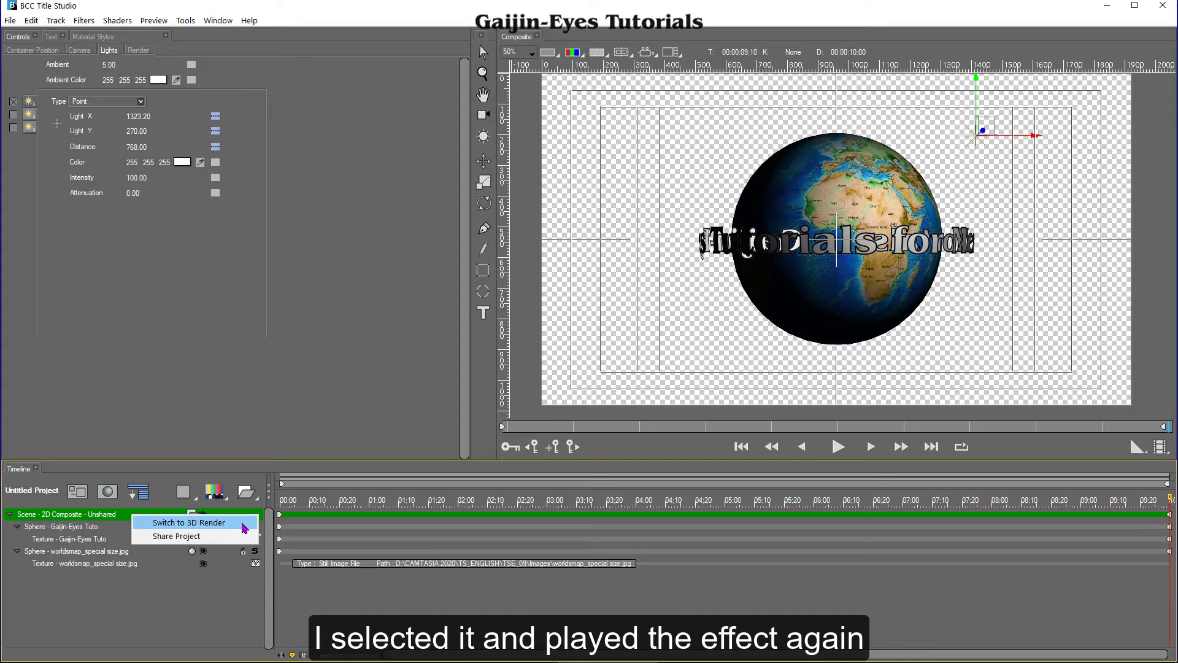
pyautogui.click(244, 522)
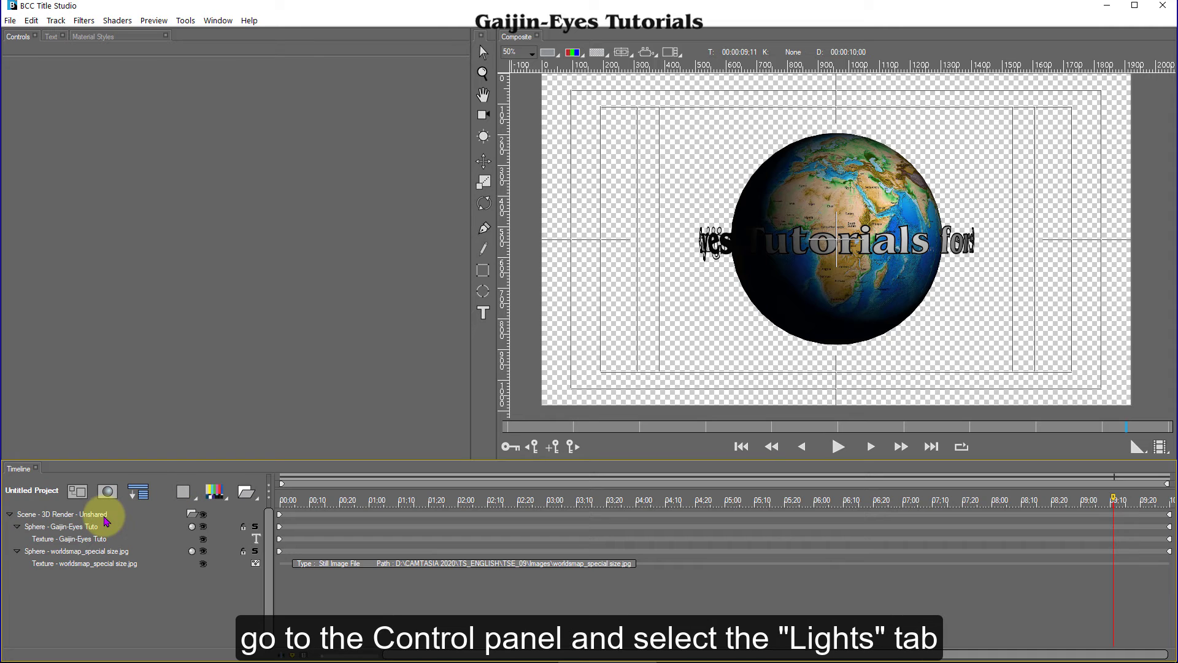
# Enable the scene container's second light and change the first light's type from Point to Shadow.
pyautogui.click(106, 520)
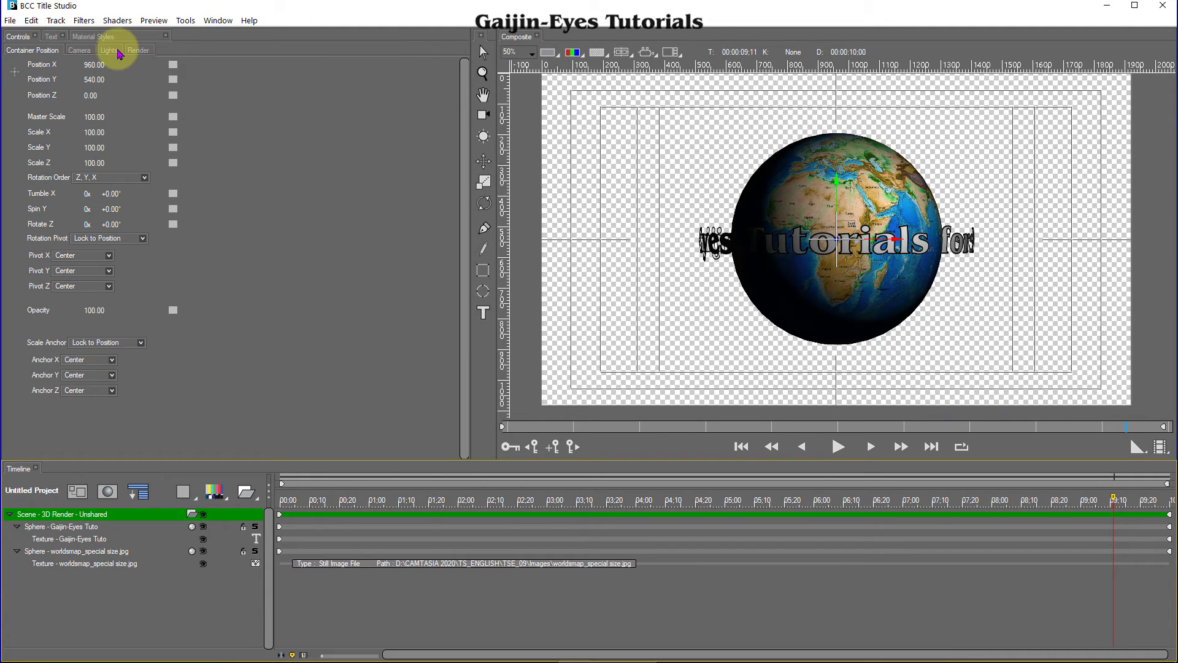
pyautogui.click(118, 52)
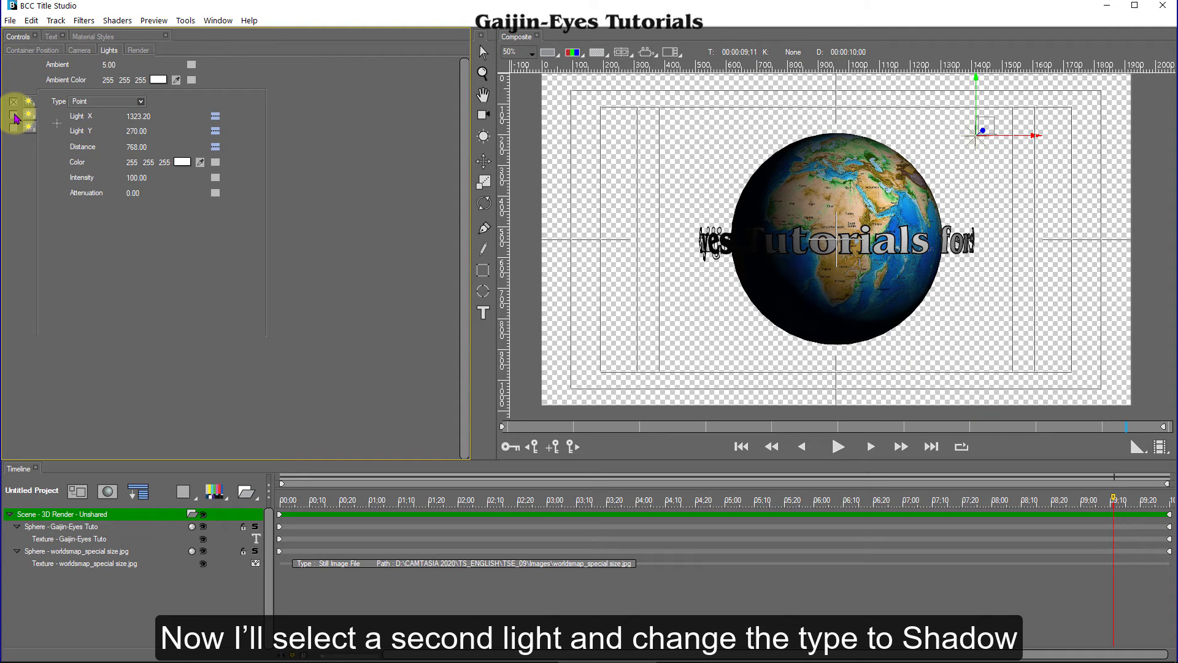
pyautogui.click(14, 115)
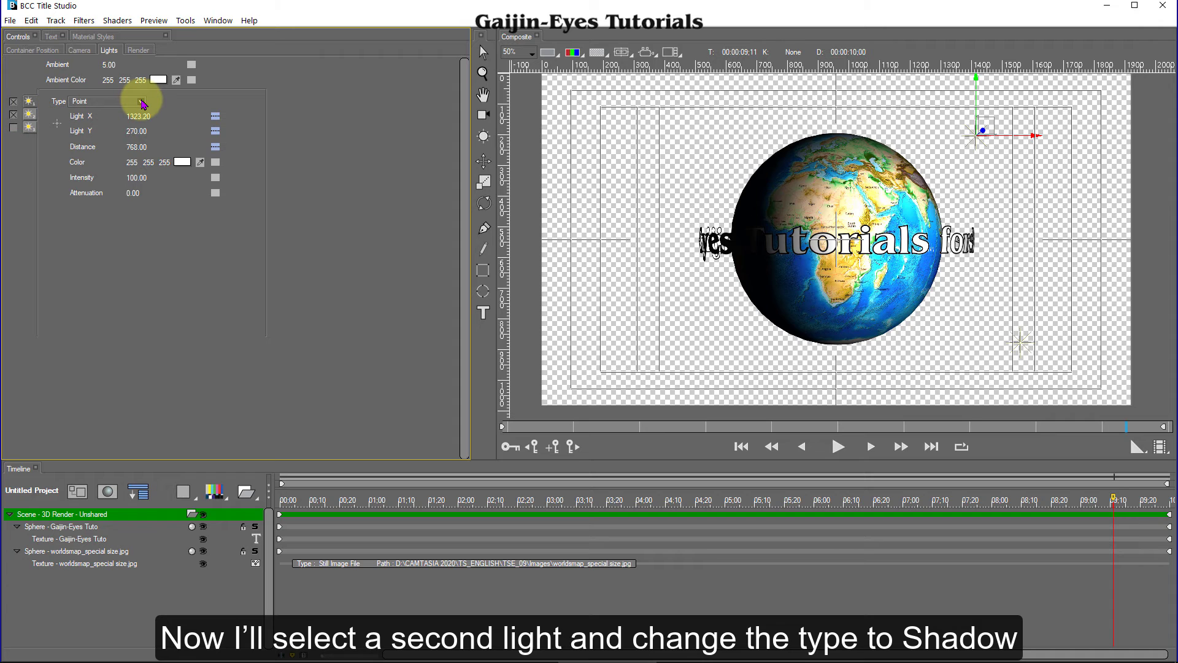
pyautogui.click(141, 102)
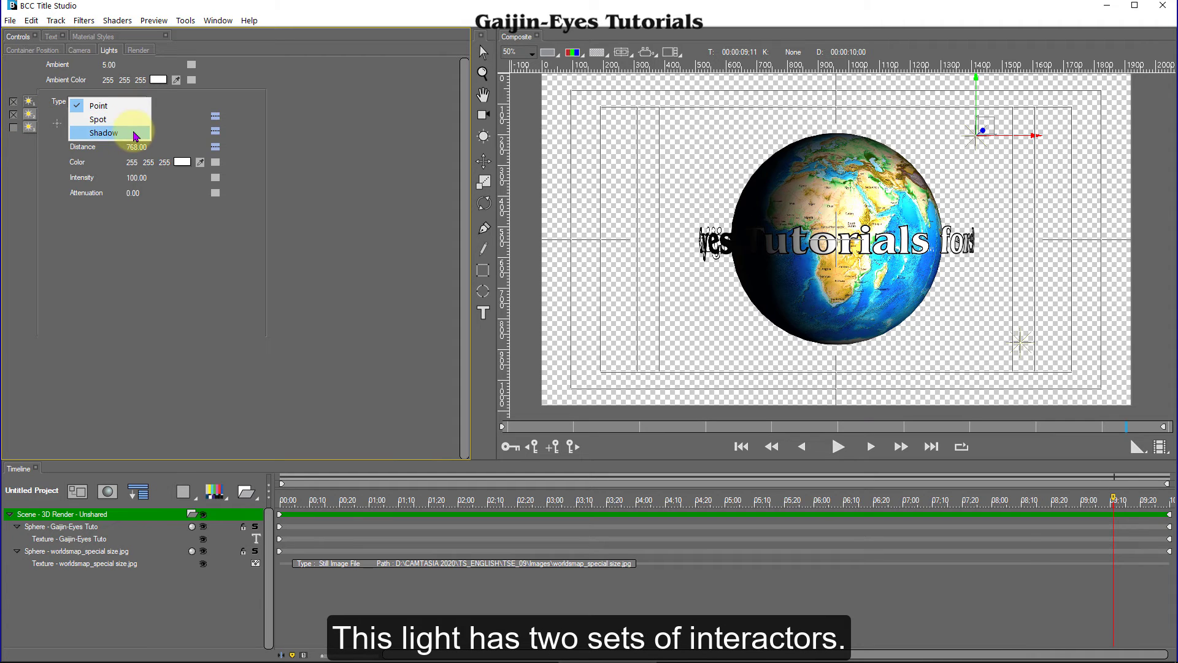
pyautogui.click(136, 134)
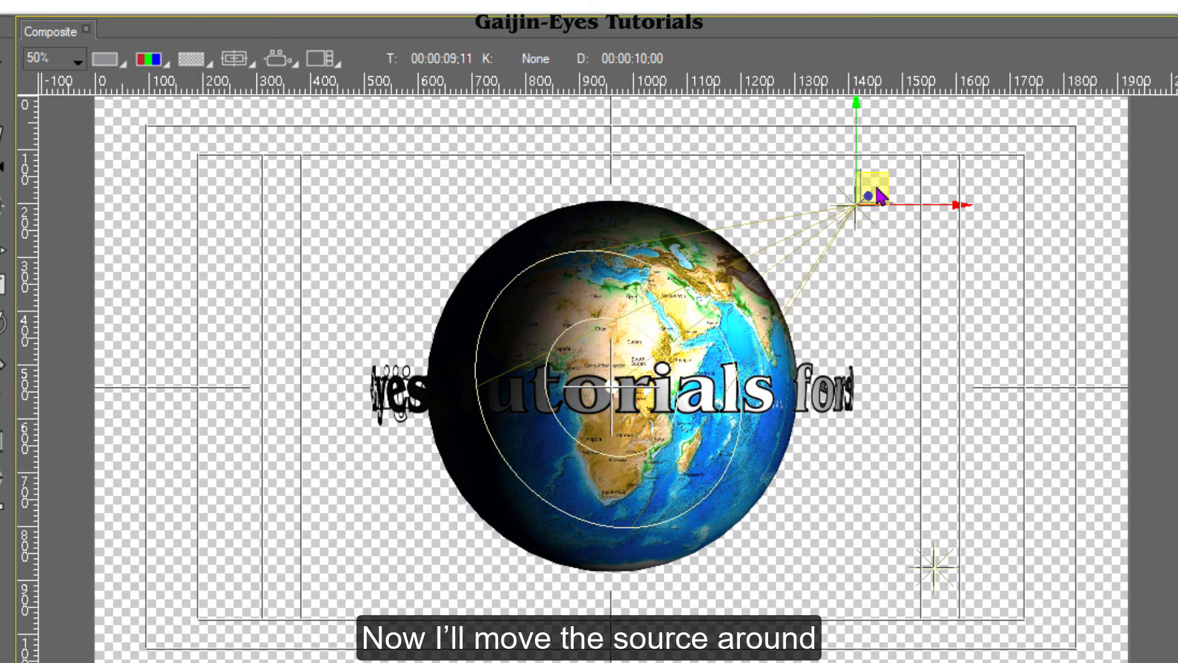
# Move the shadow light's source down beside the globe's lower right, shift its target to the globe's left side, and preview.
pyautogui.moveTo(878, 195)
pyautogui.mouseDown()
pyautogui.moveTo(911, 309)
pyautogui.moveTo(920, 488)
pyautogui.moveTo(922, 326)
pyautogui.moveTo(928, 476)
pyautogui.moveTo(803, 444)
pyautogui.moveTo(1001, 434)
pyautogui.moveTo(828, 483)
pyautogui.moveTo(839, 396)
pyautogui.moveTo(744, 460)
pyautogui.moveTo(760, 578)
pyautogui.moveTo(810, 574)
pyautogui.moveTo(820, 595)
pyautogui.moveTo(826, 539)
pyautogui.moveTo(893, 445)
pyautogui.mouseUp()
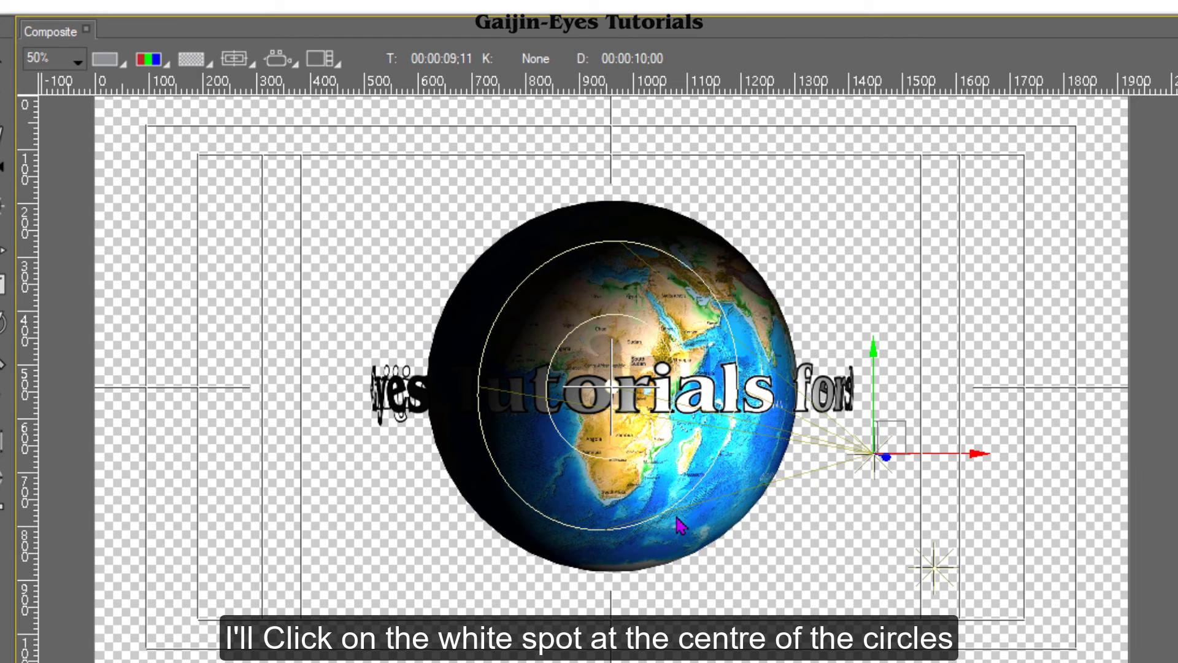
pyautogui.click(610, 387)
pyautogui.moveTo(623, 389)
pyautogui.mouseDown()
pyautogui.moveTo(428, 405)
pyautogui.moveTo(430, 357)
pyautogui.moveTo(443, 349)
pyautogui.moveTo(322, 323)
pyautogui.moveTo(422, 384)
pyautogui.moveTo(498, 389)
pyautogui.mouseUp()
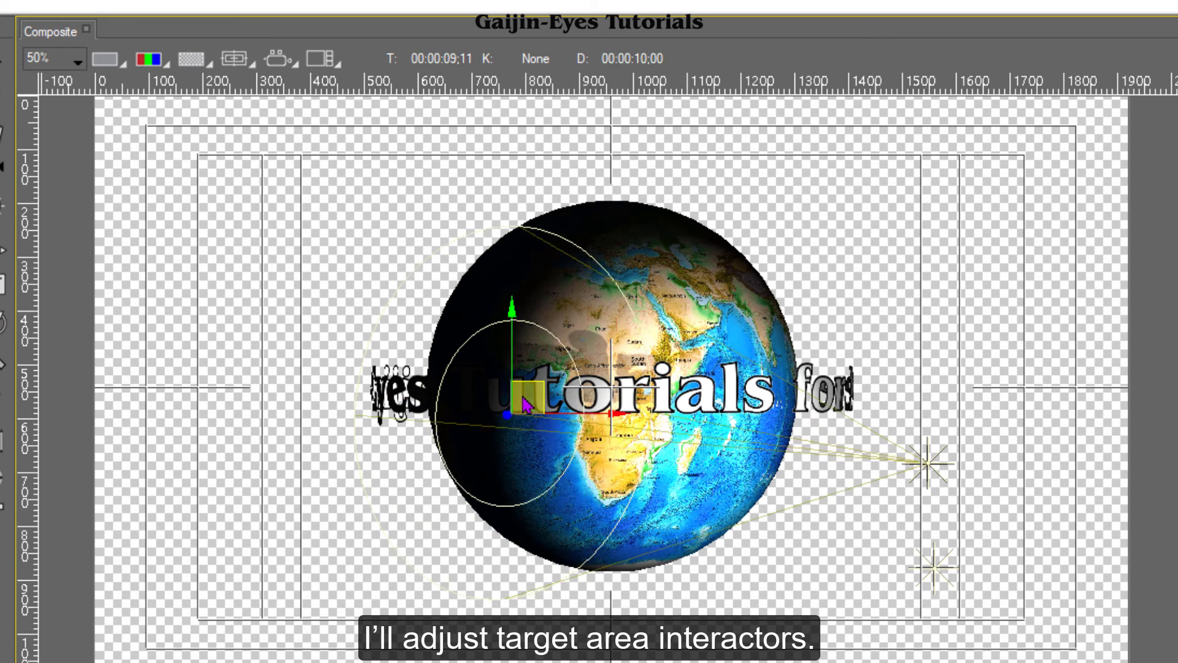
pyautogui.moveTo(526, 396); pyautogui.dragTo(525, 406)
pyautogui.press('space')
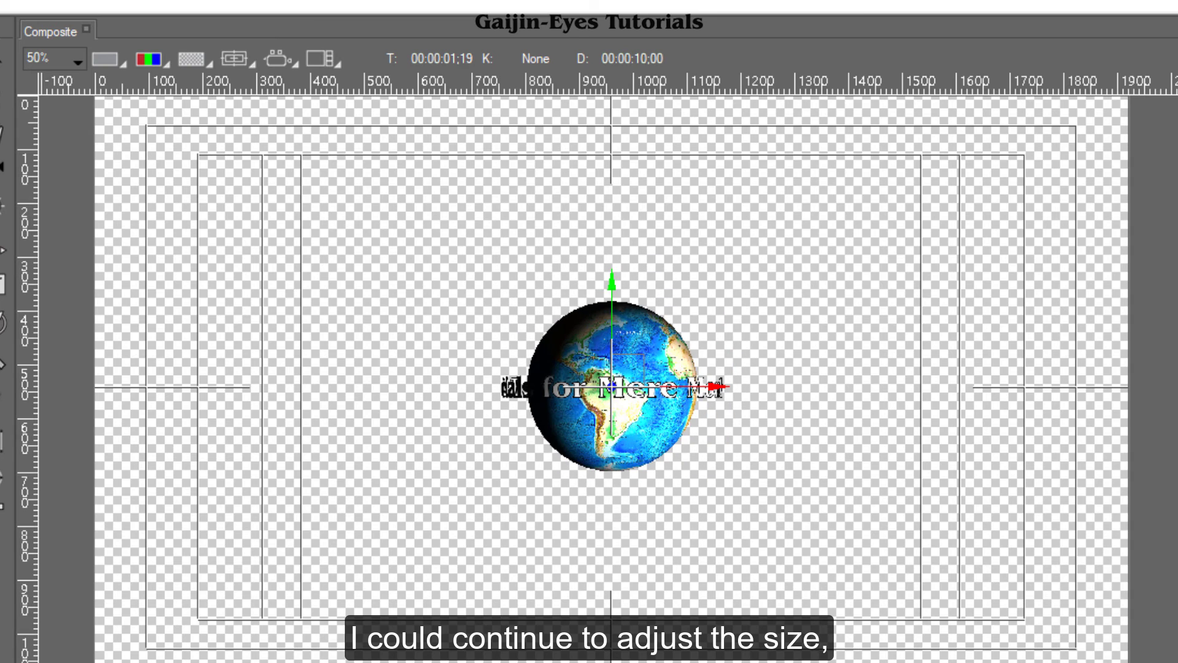
# Move the globe scene to the frame's lower-left corner and back to near the centre, previewing the rotation.
pyautogui.moveTo(620, 389); pyautogui.dragTo(262, 542)
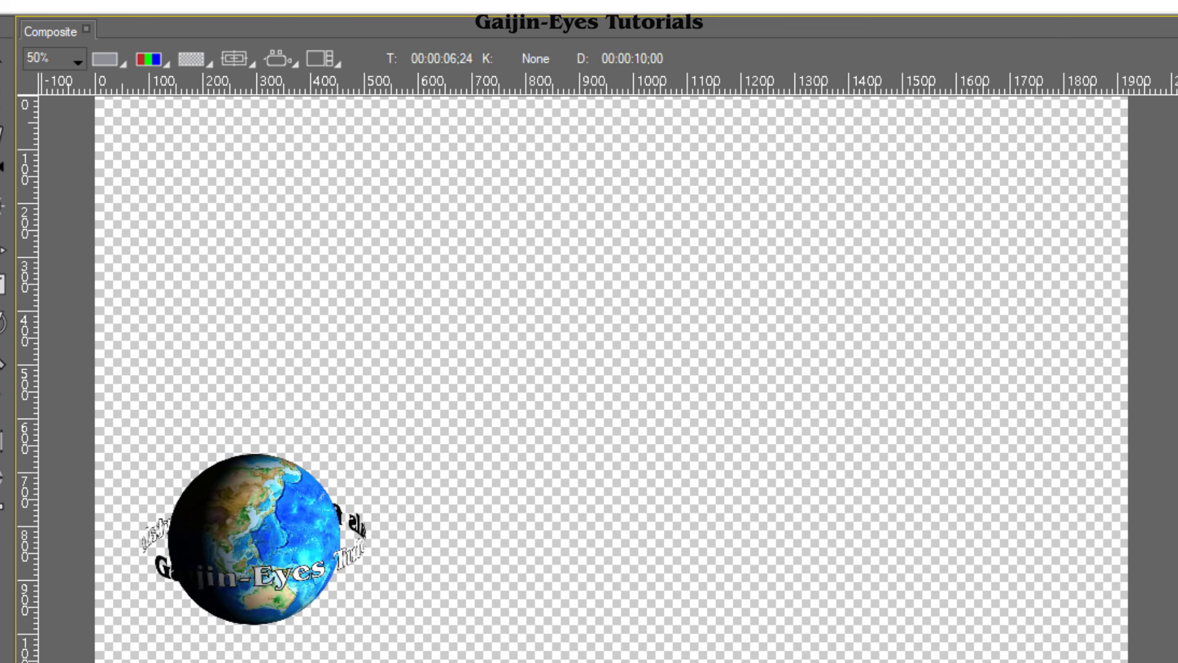
pyautogui.press('space')
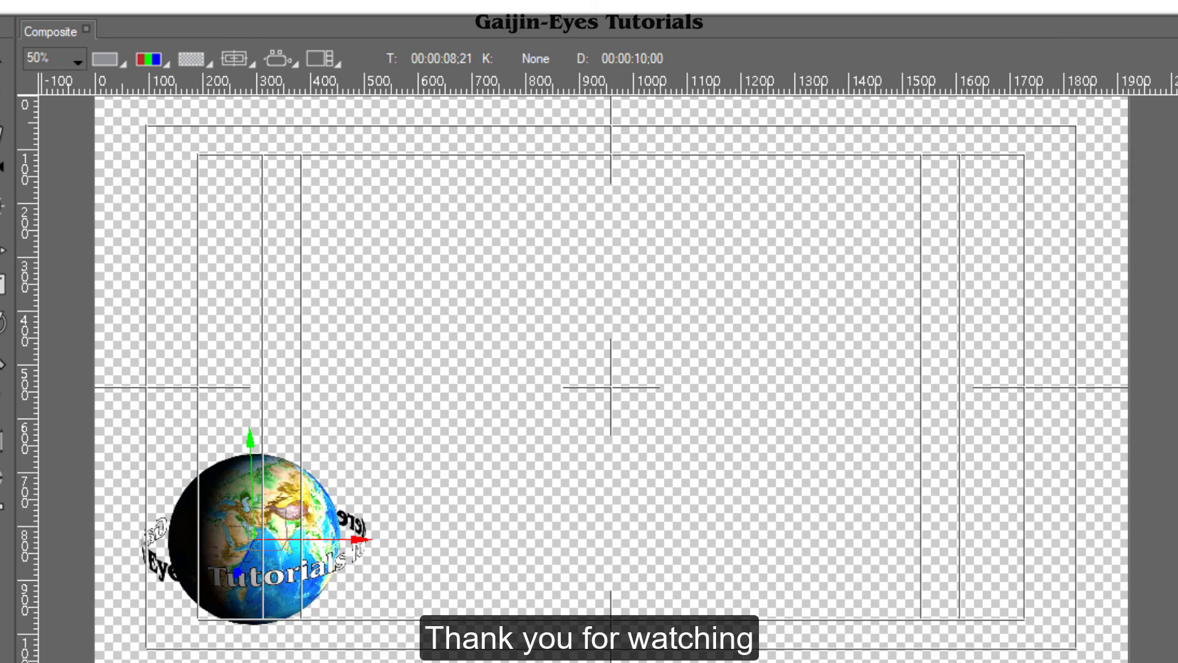
pyautogui.moveTo(275, 521); pyautogui.dragTo(622, 370)
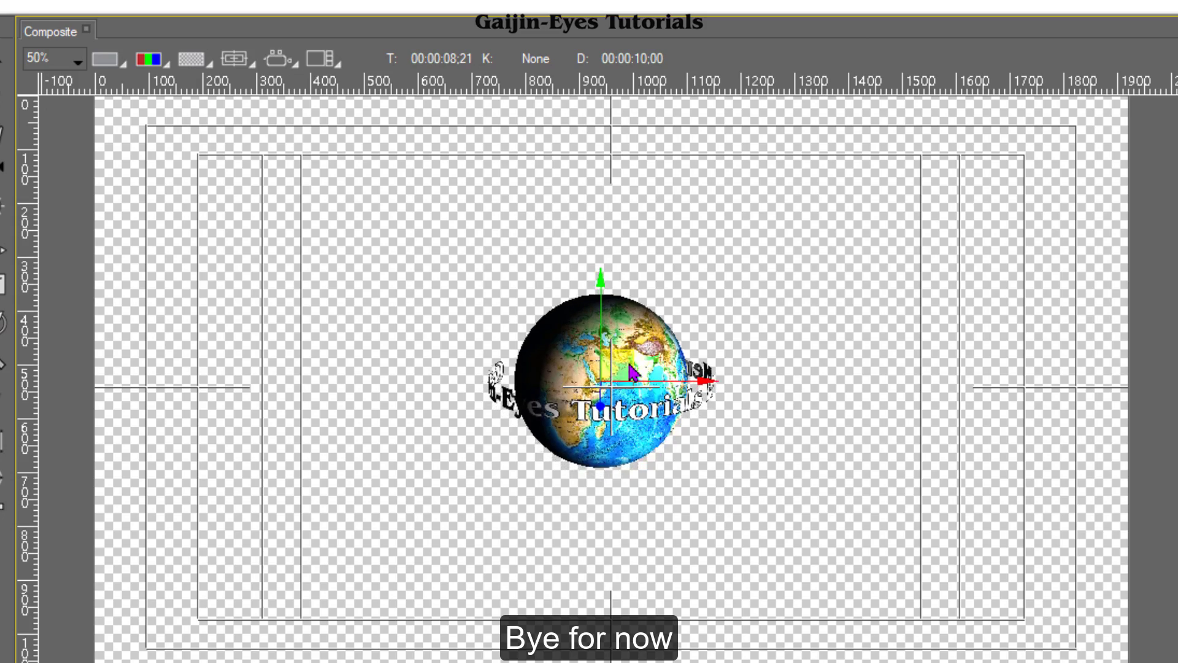
pyautogui.press('space')
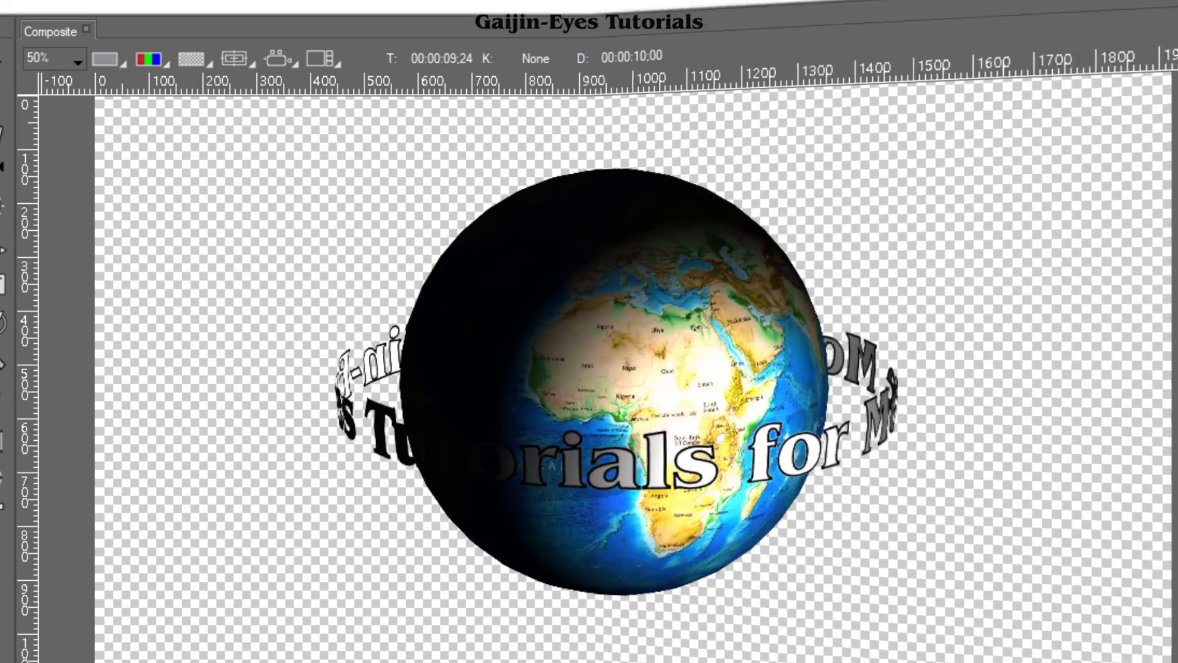